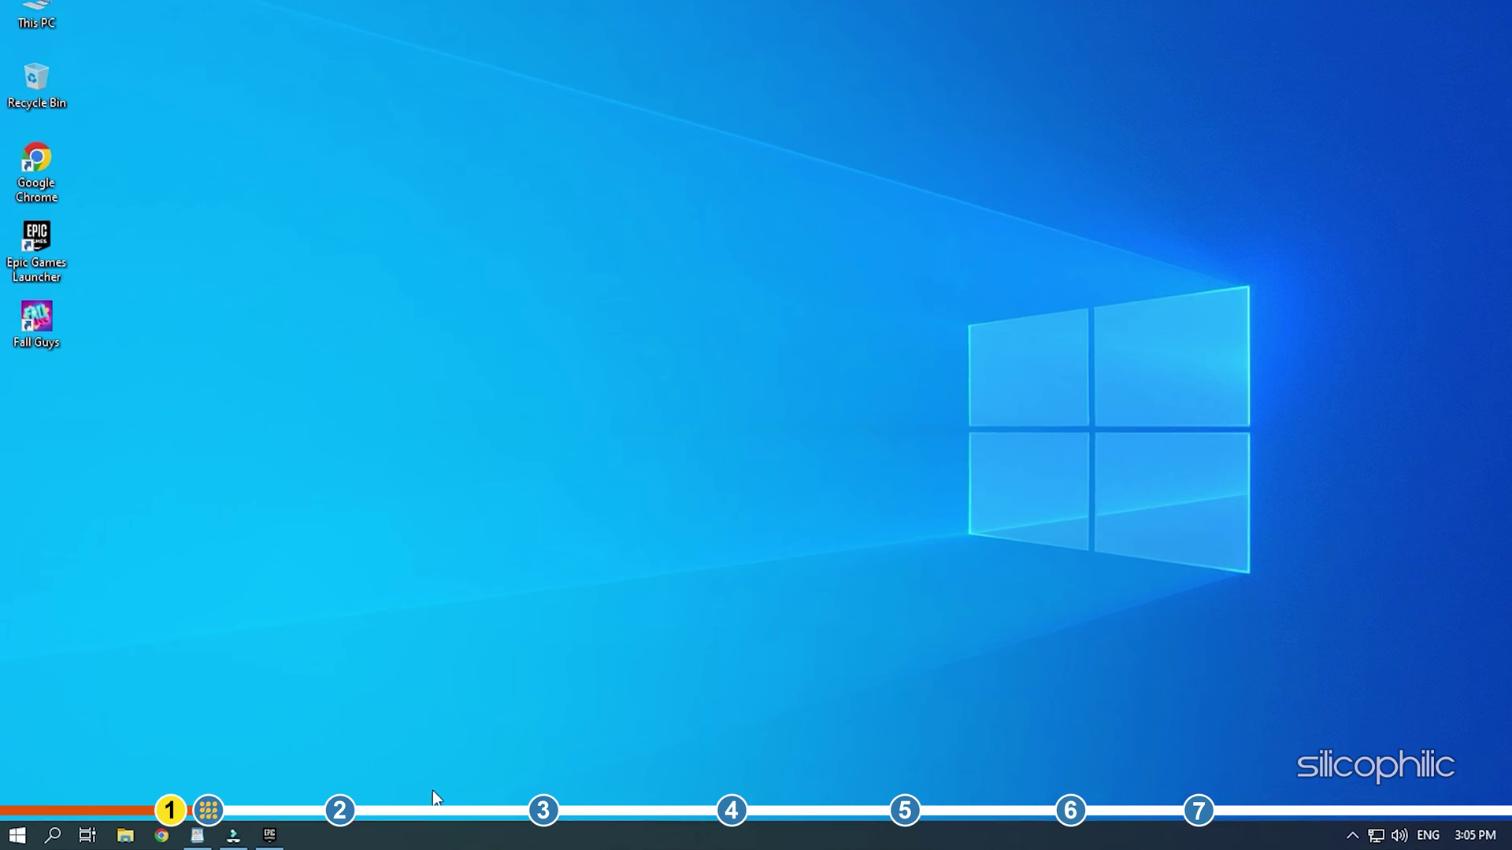
# Search the Epic store for 'fall guys', open its store page and scroll to the Specifications
pyautogui.click(502, 85)
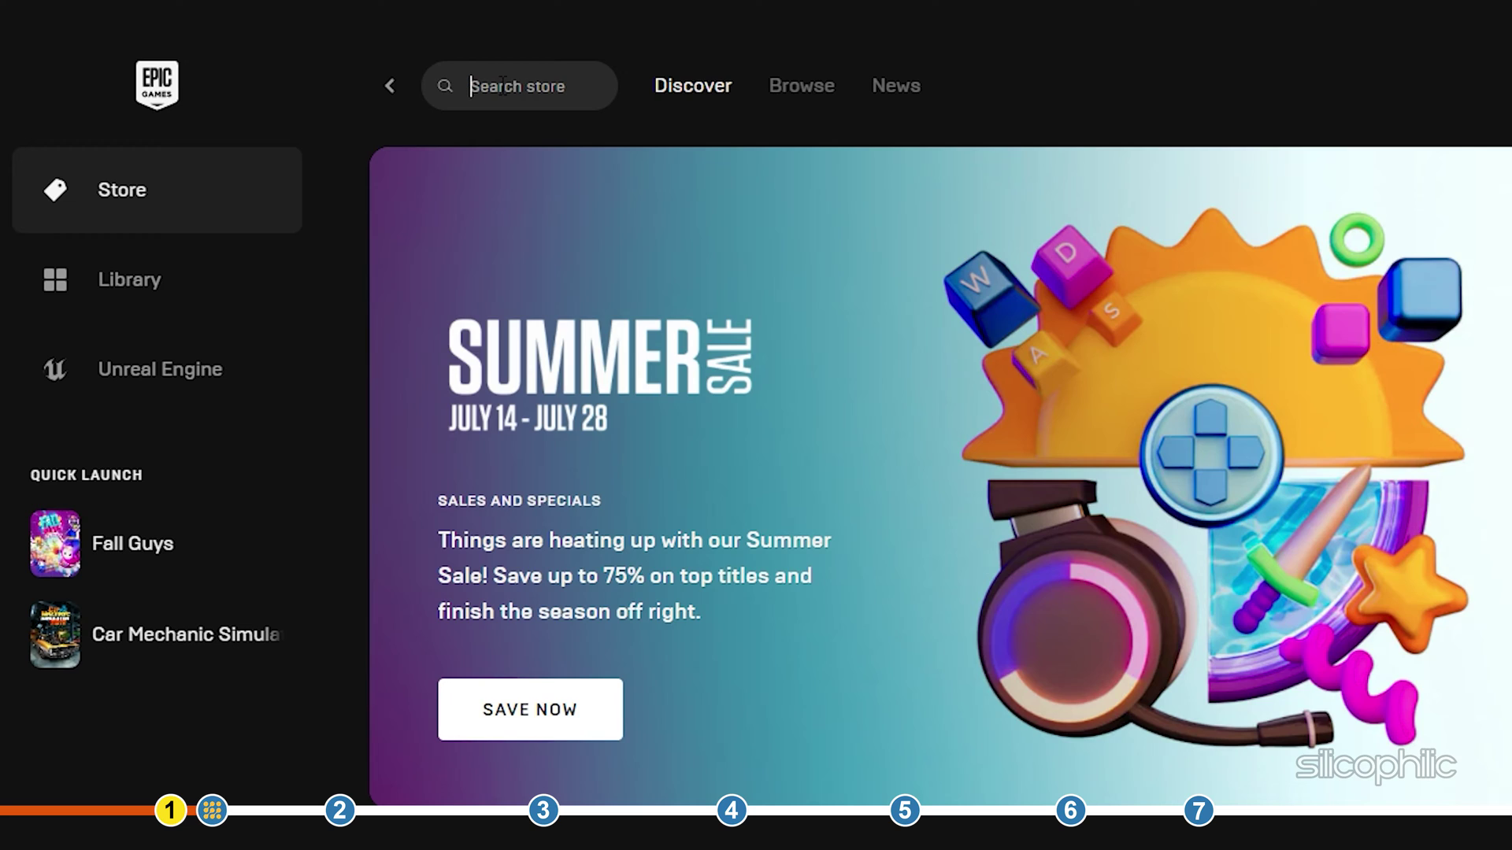
pyautogui.write('fall')
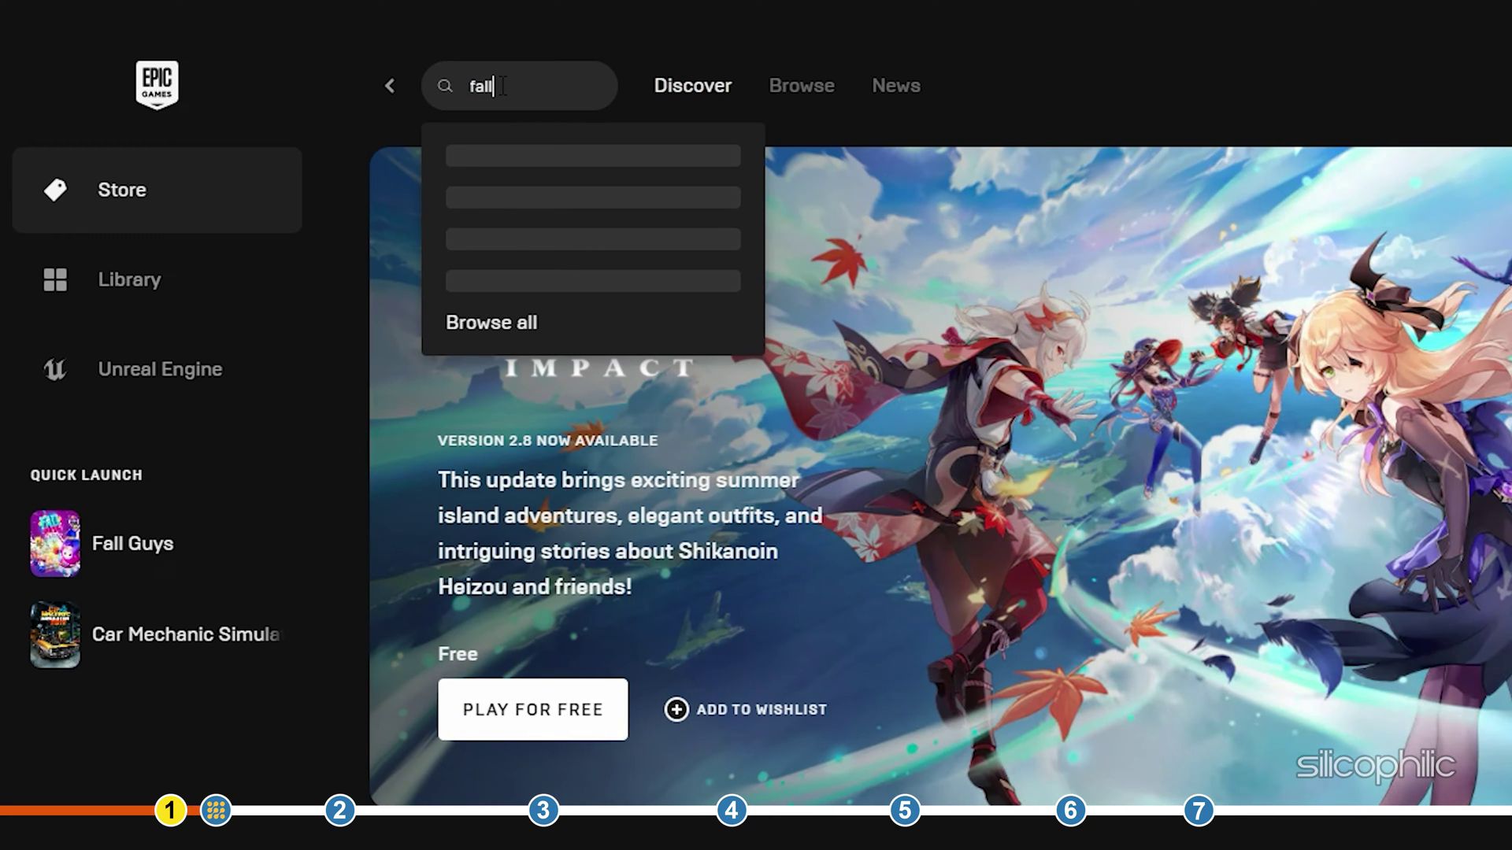
pyautogui.write(' guys')
pyautogui.press('Return')
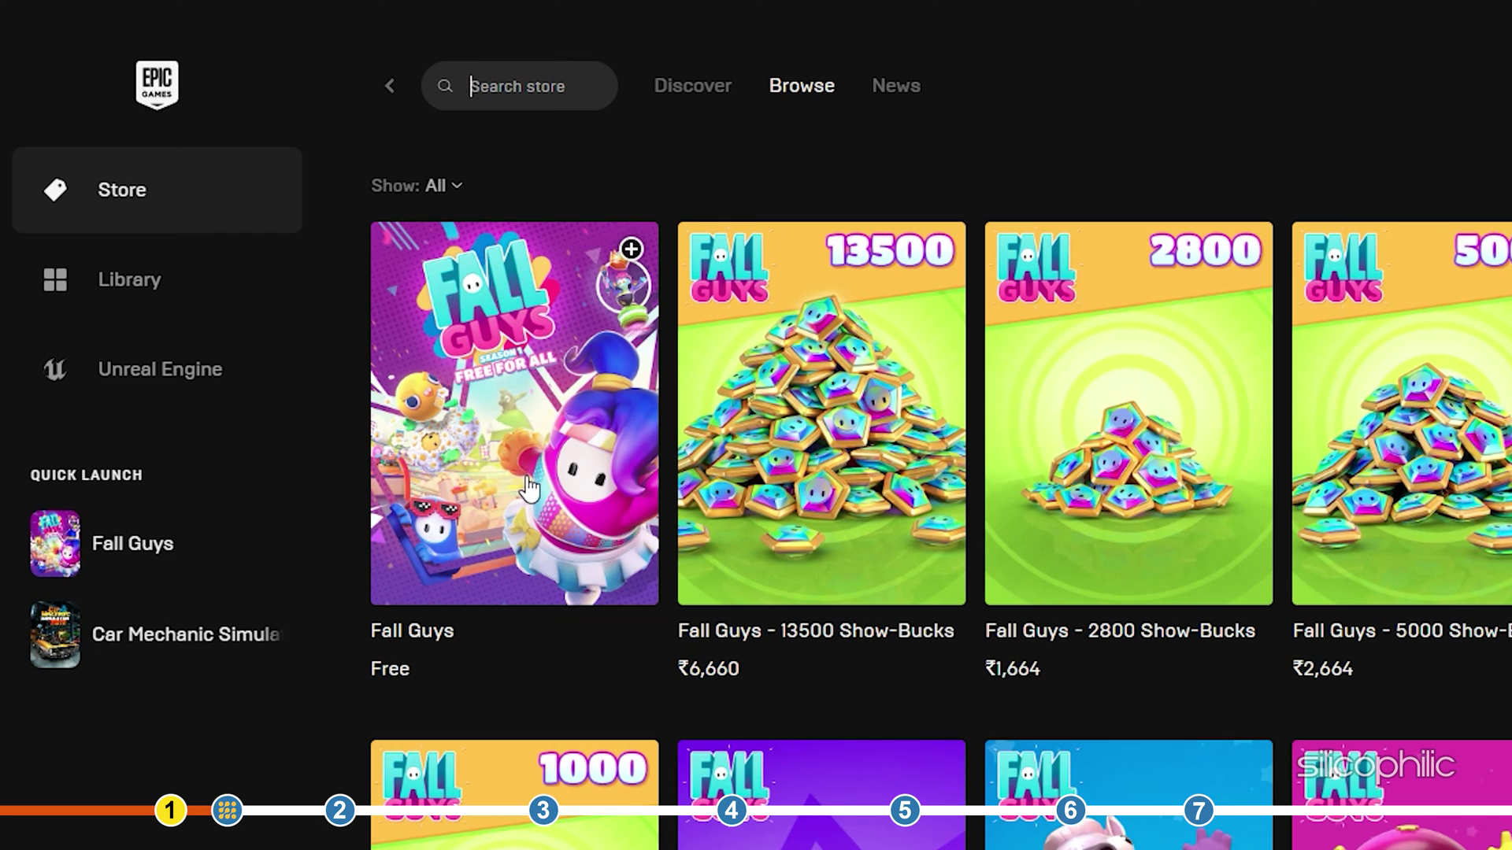
pyautogui.click(529, 488)
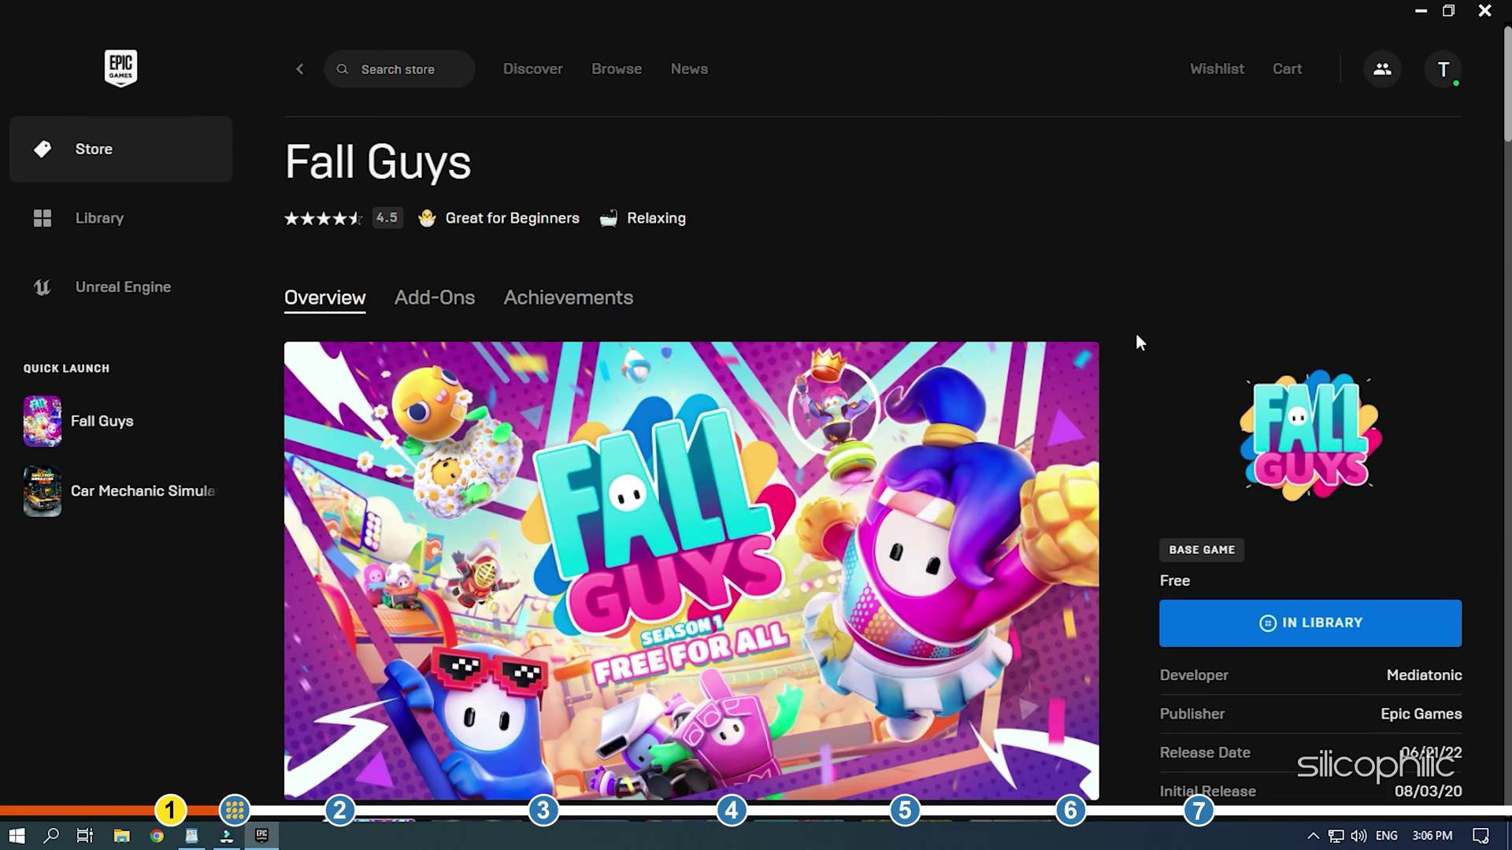
pyautogui.scroll(-20, 1134, 337)
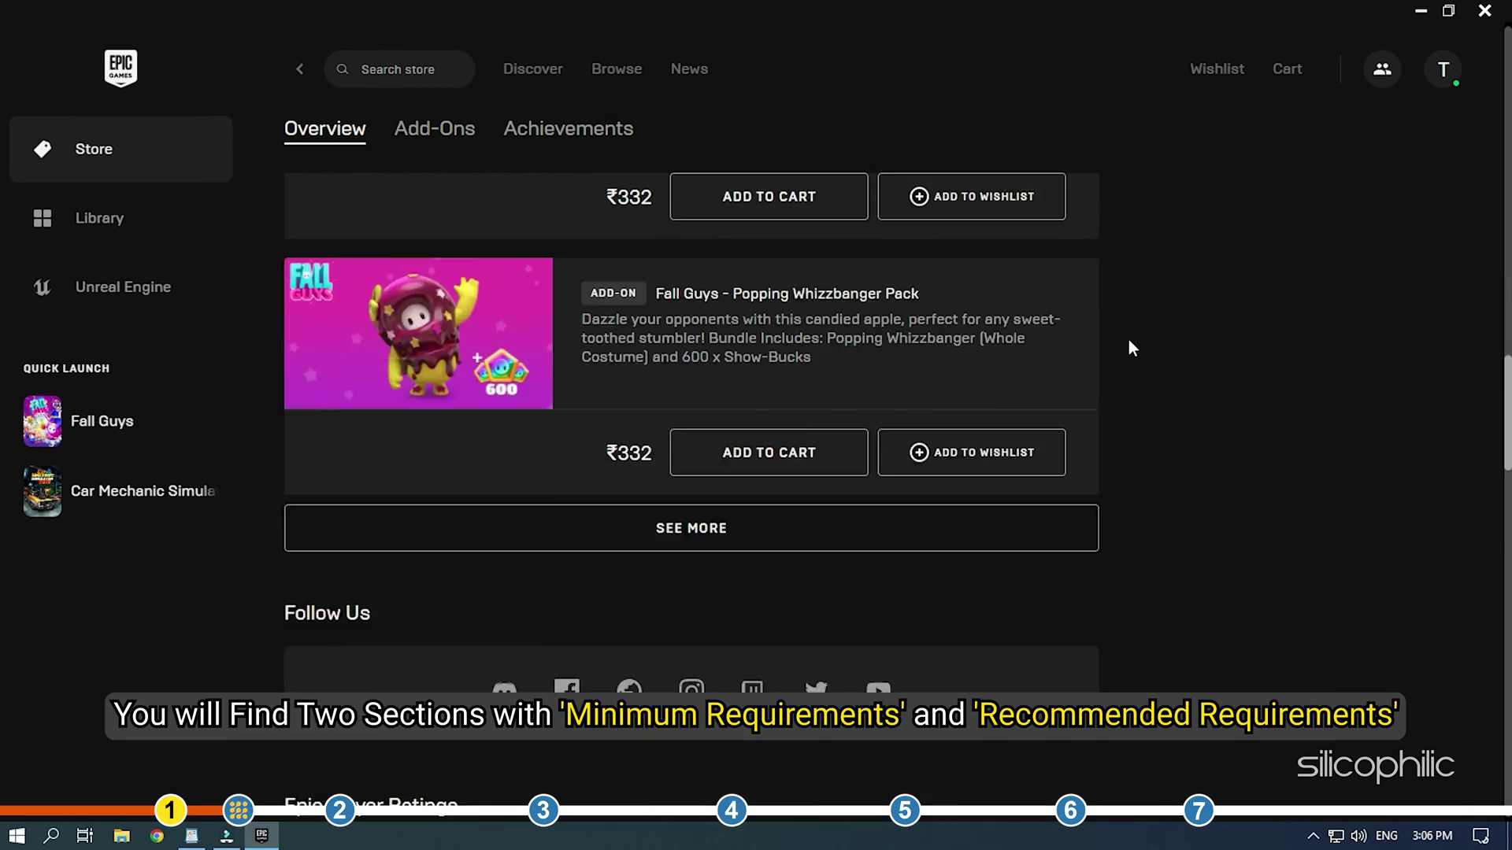
pyautogui.scroll(-1, 1292, 376)
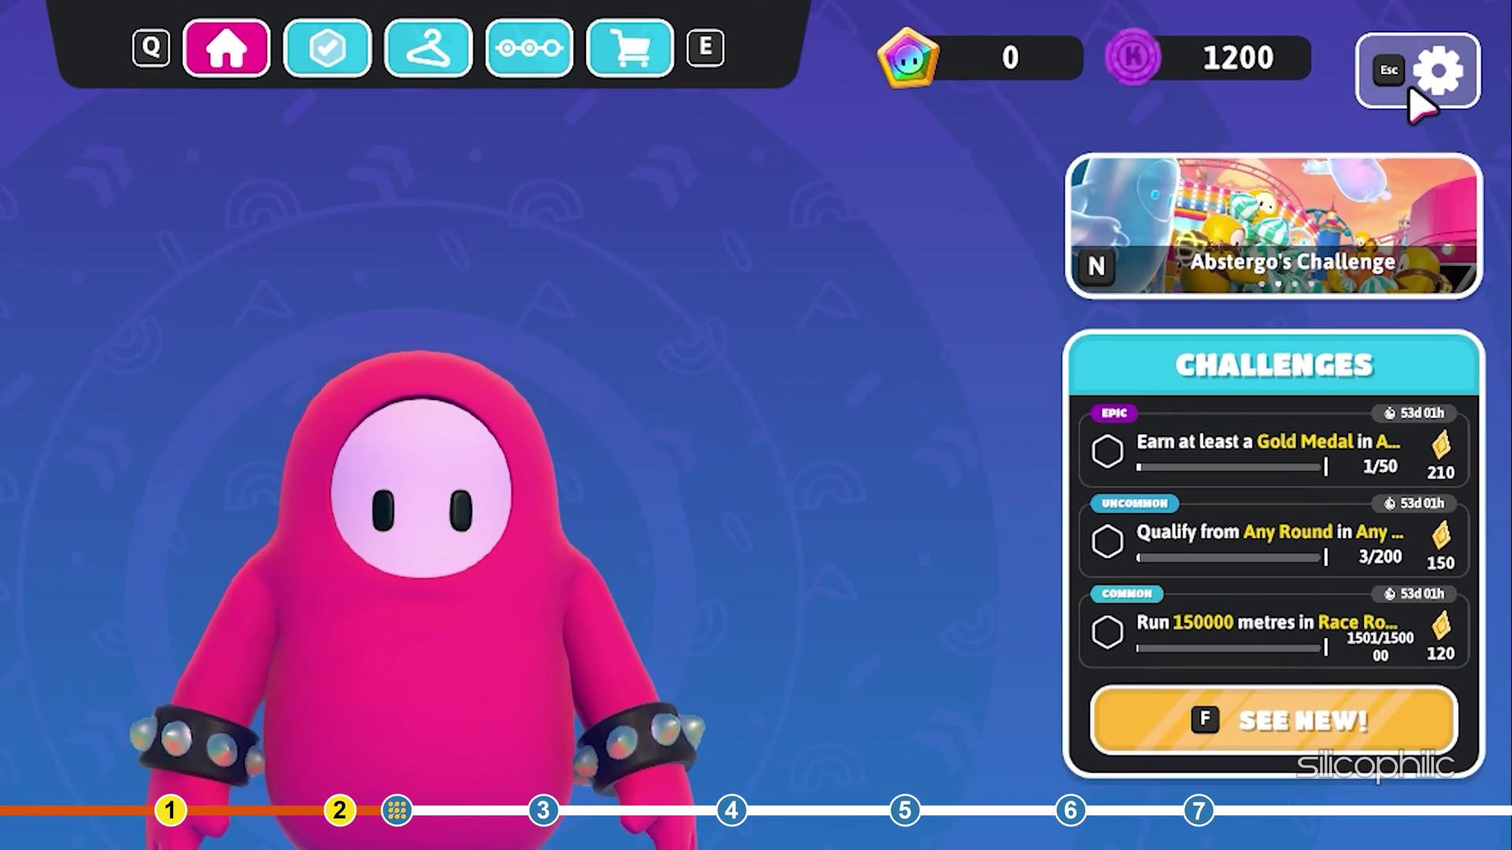
# Open the Fall Guys Options screen from the gear settings menu
pyautogui.click(1422, 88)
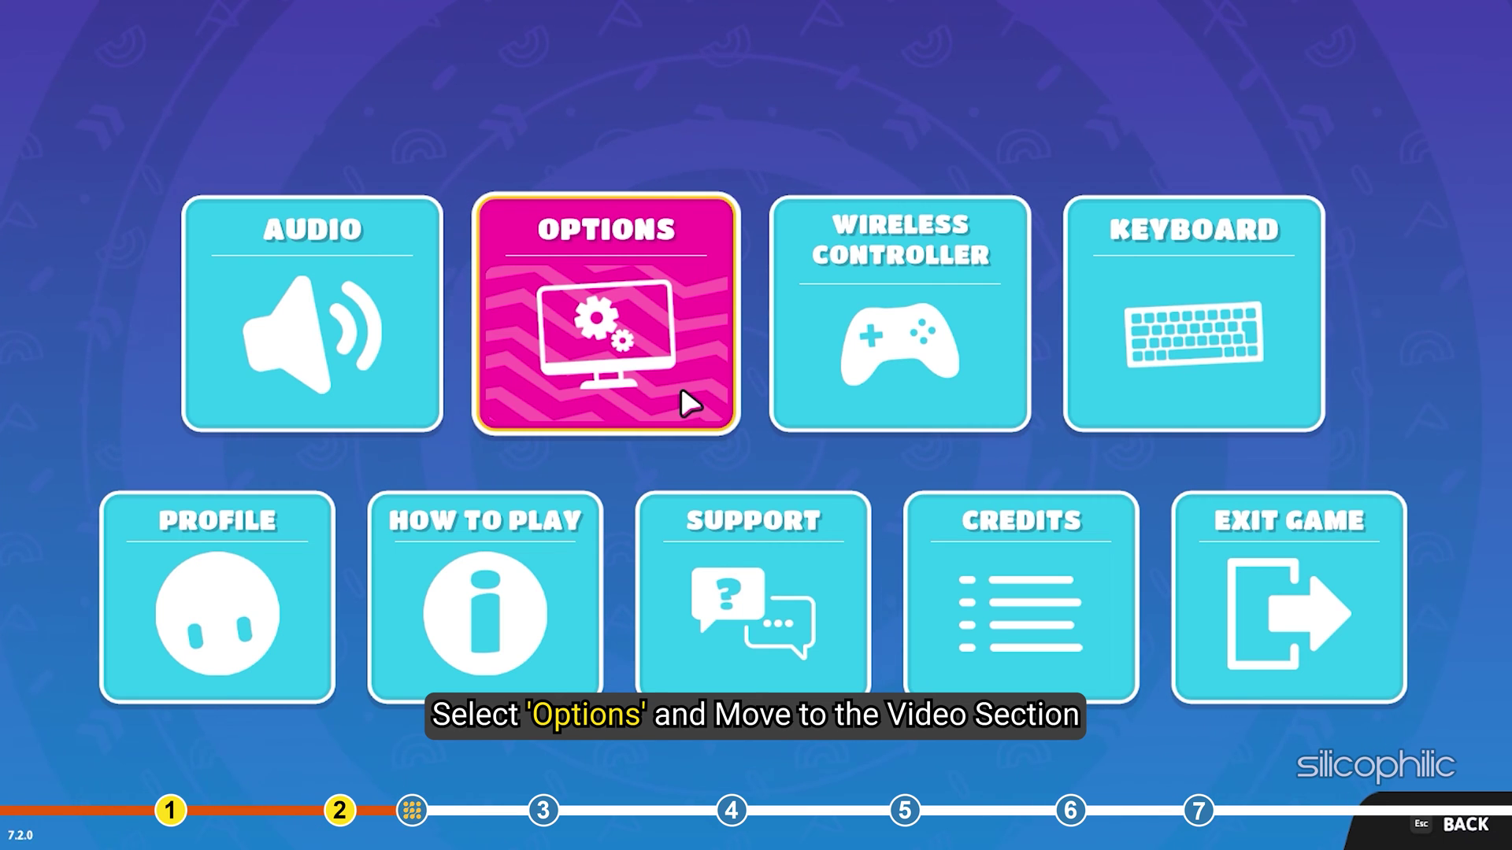
pyautogui.click(679, 383)
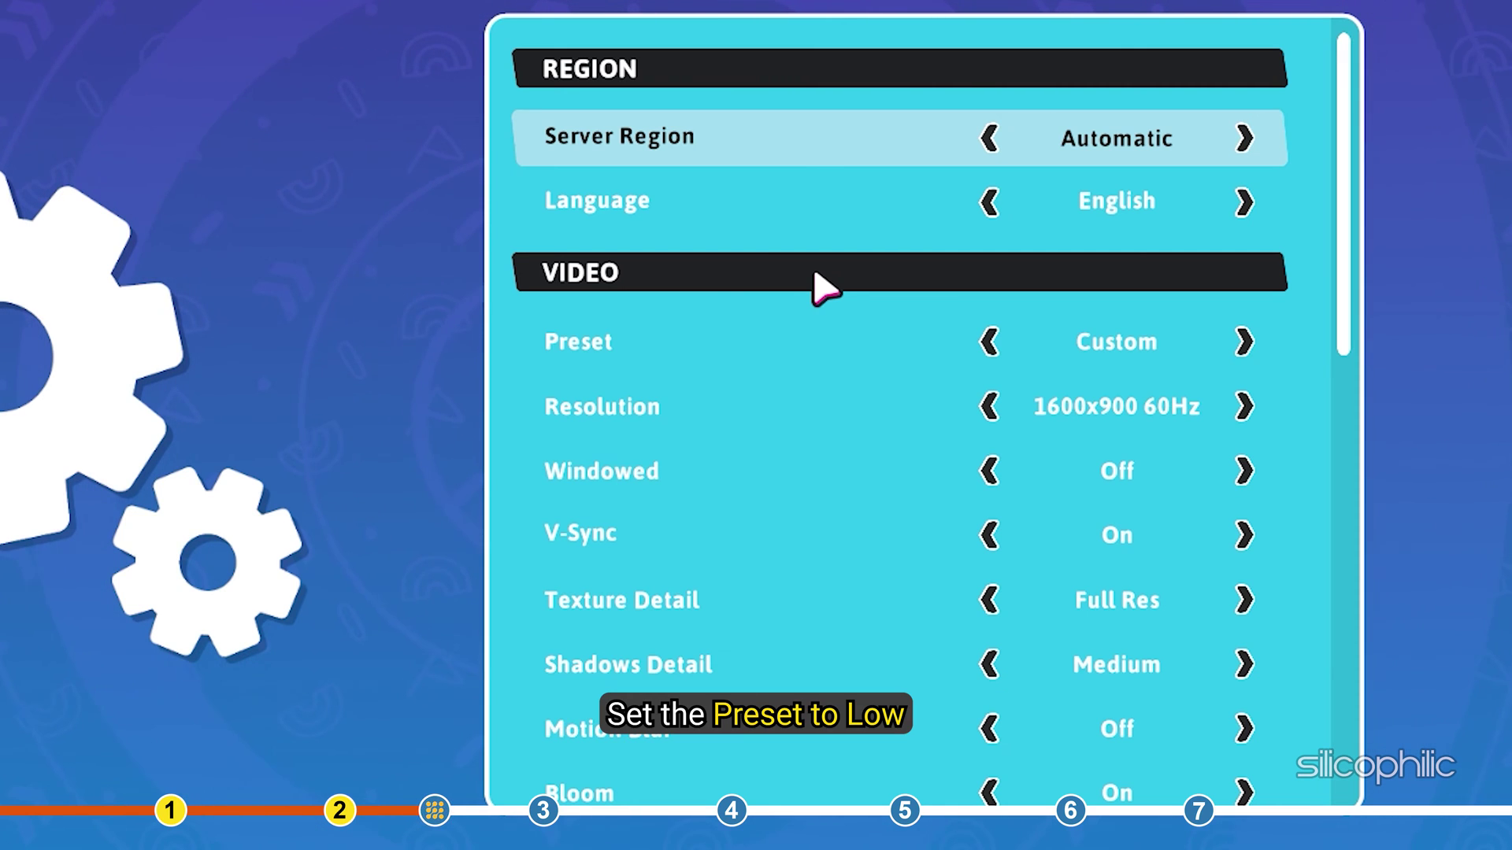
# Lower the video preset to Low, turn V-Sync off and raise FPS Rate from 60 to 160
pyautogui.click(986, 352)
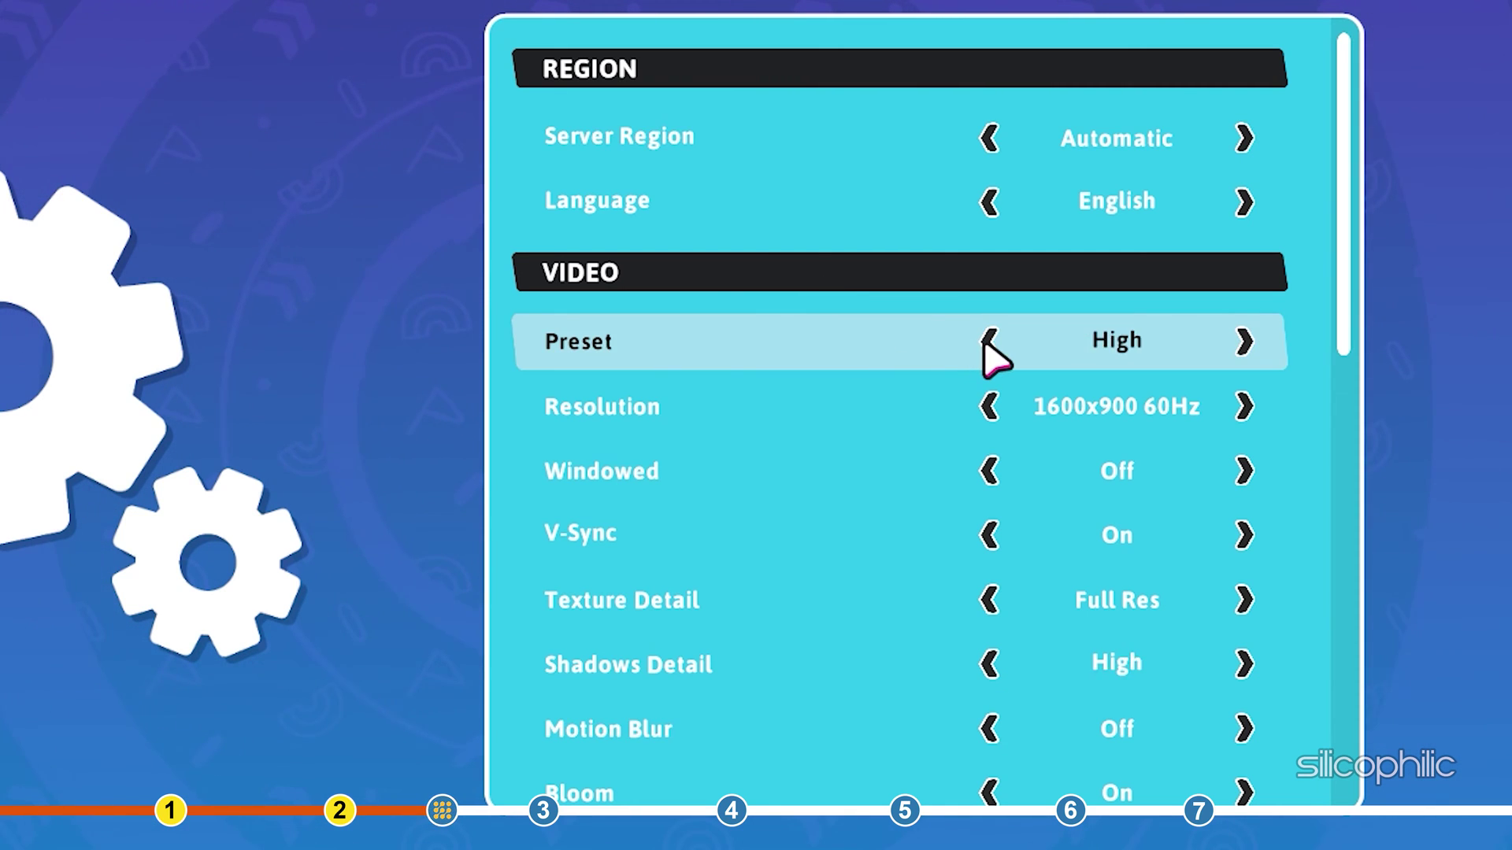
pyautogui.click(985, 352)
pyautogui.click(986, 353)
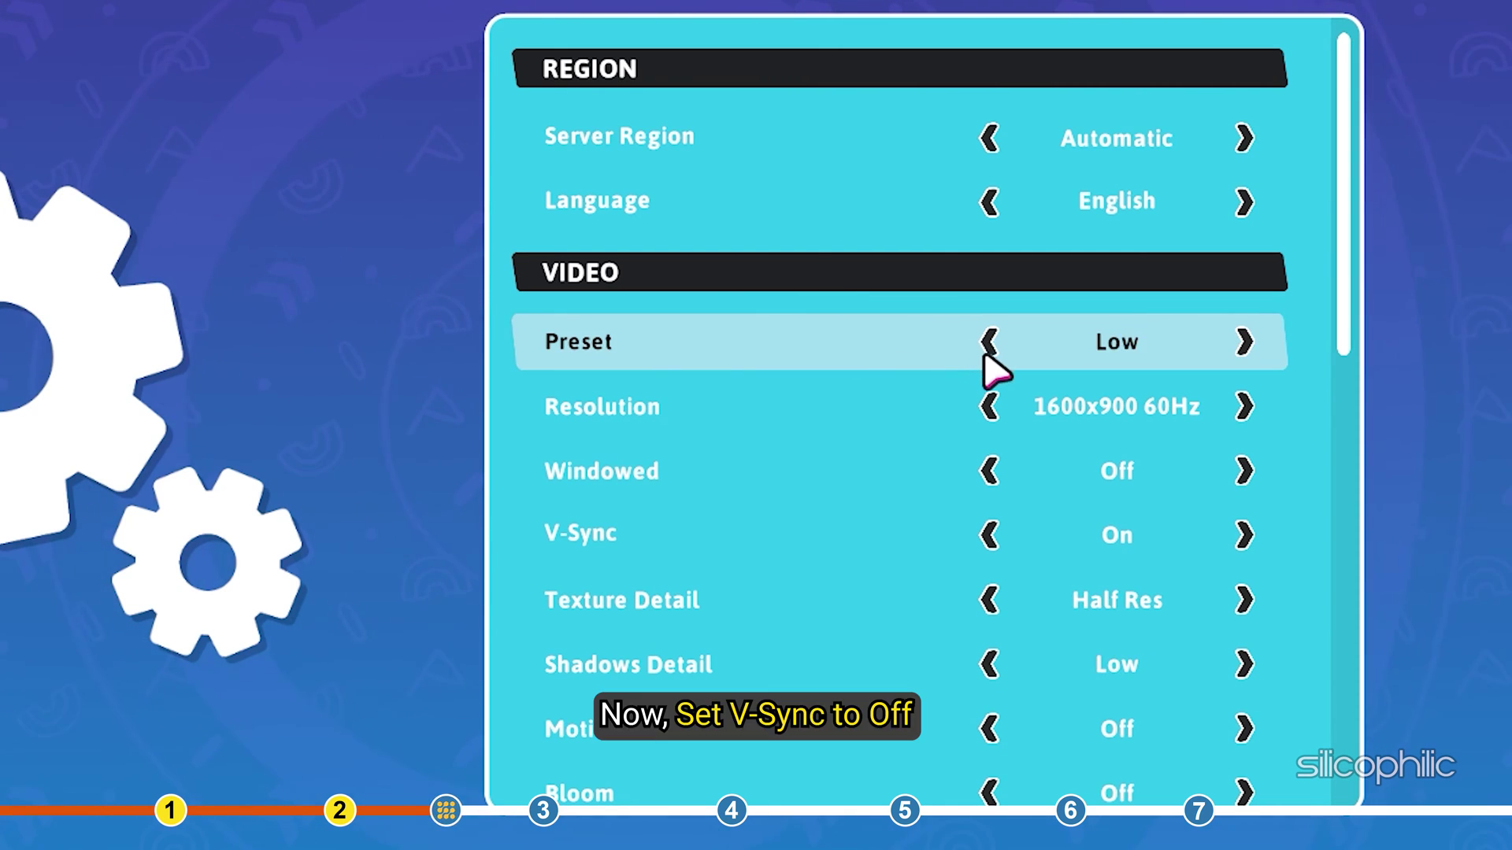
pyautogui.click(990, 538)
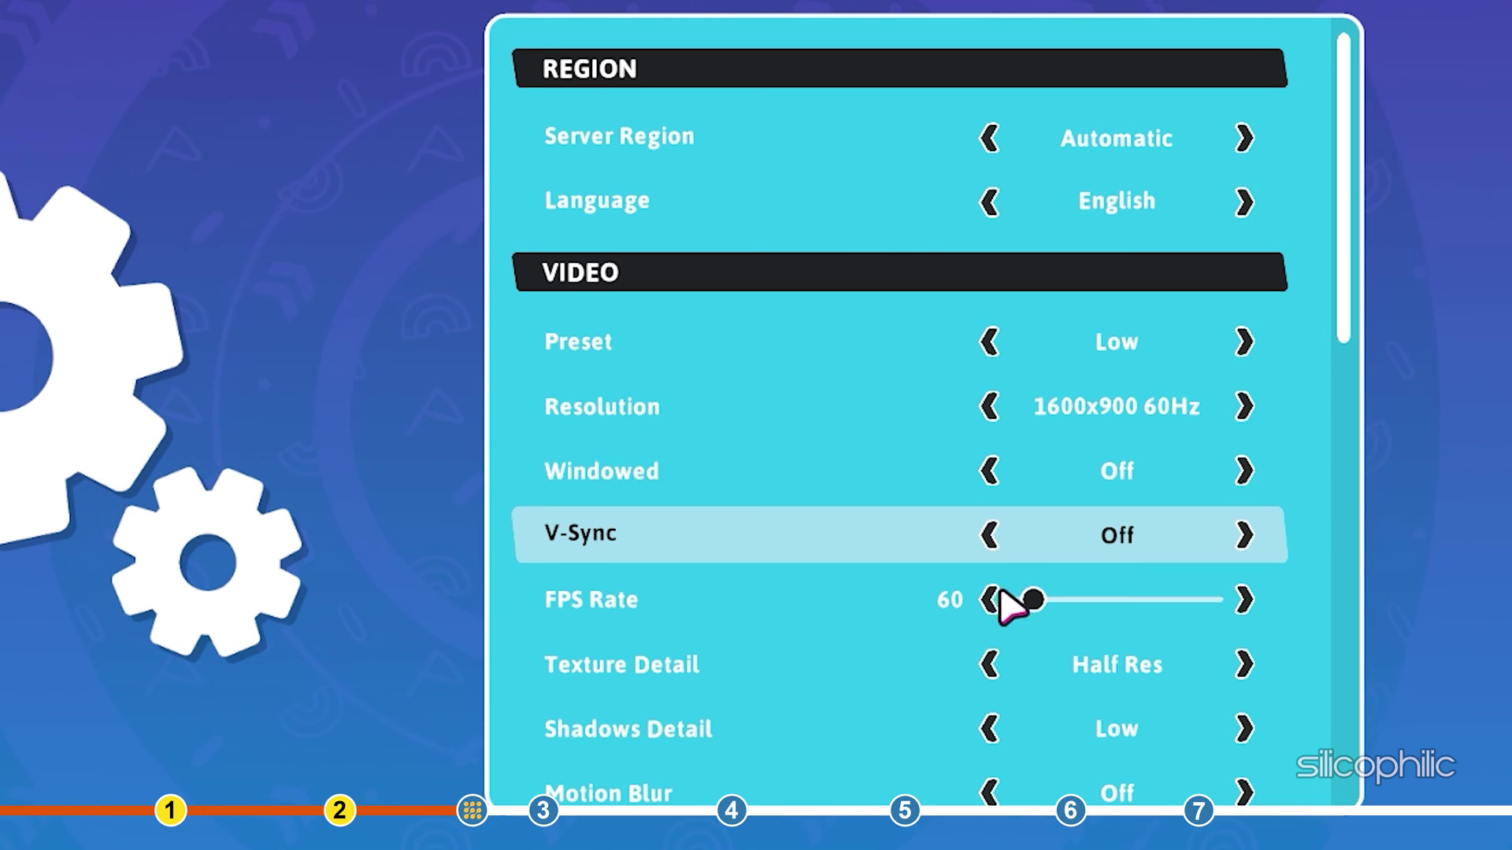
pyautogui.moveTo(1030, 601); pyautogui.dragTo(1243, 601)
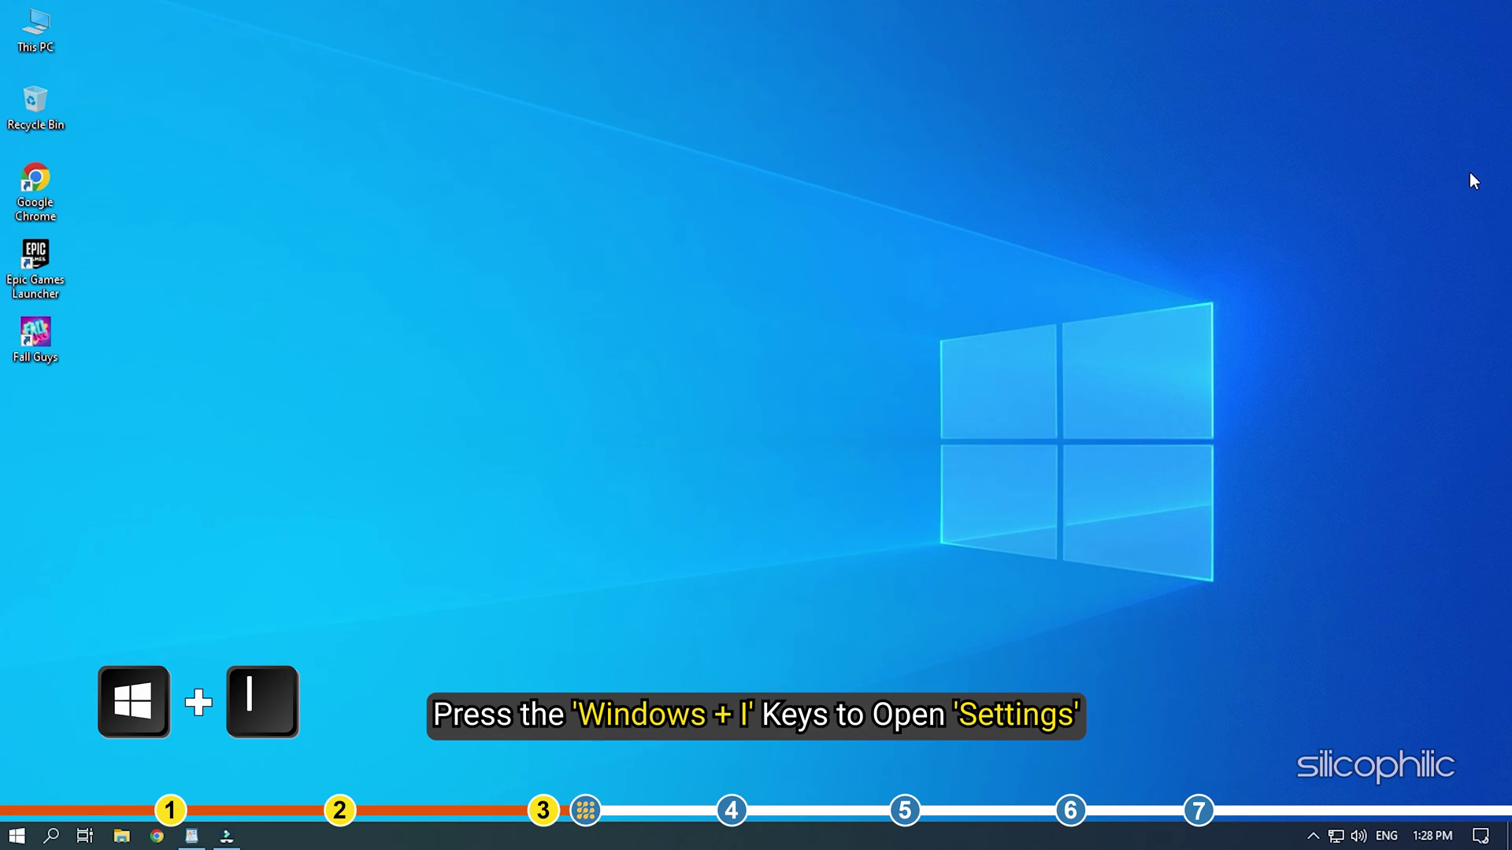
# Go to System > Display in Windows Settings and reach the Graphics settings page
pyautogui.press('super+i')
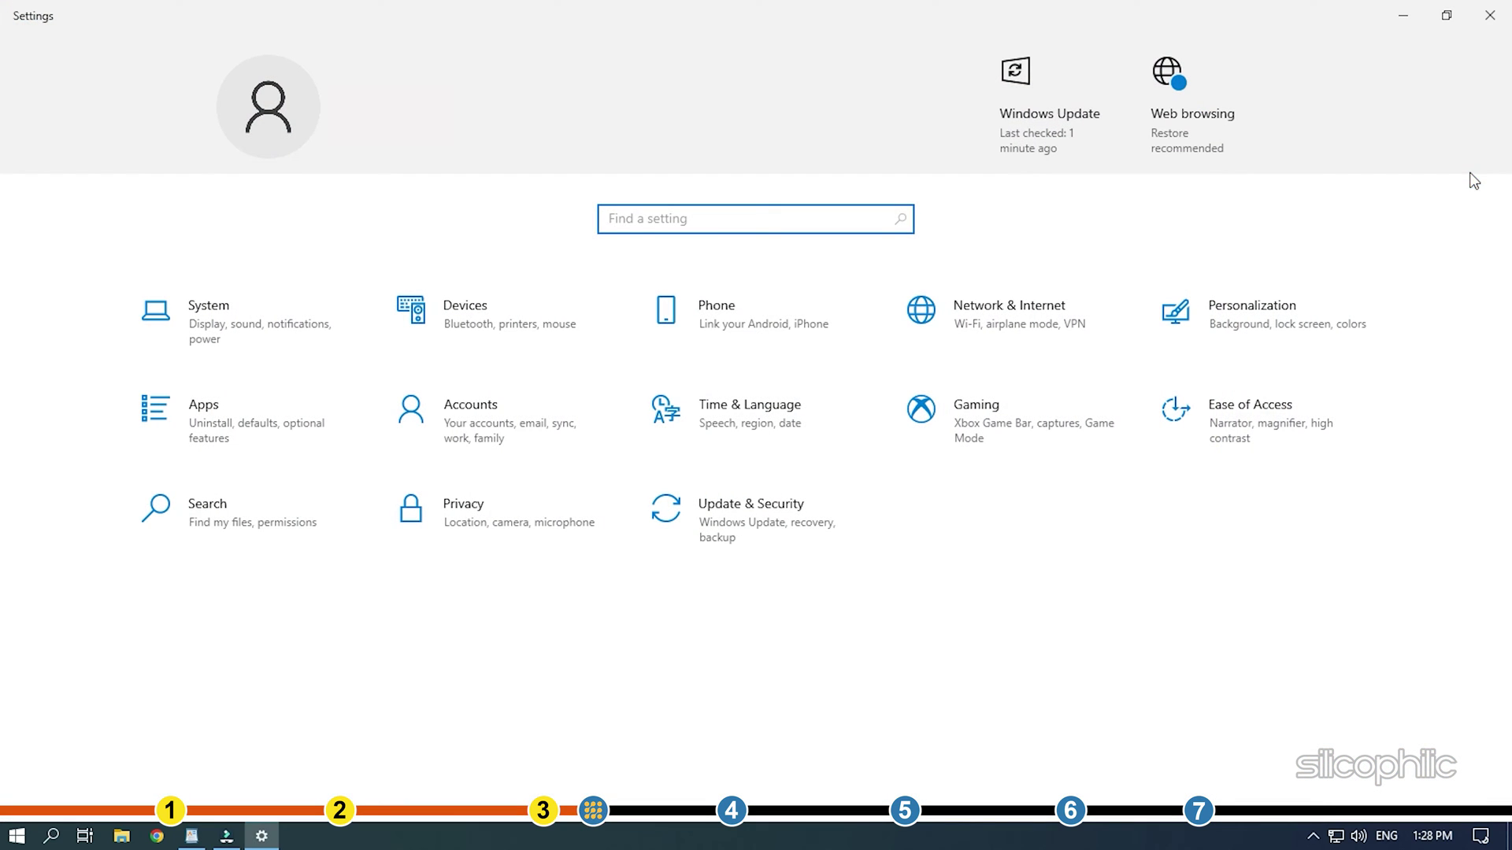
pyautogui.click(244, 304)
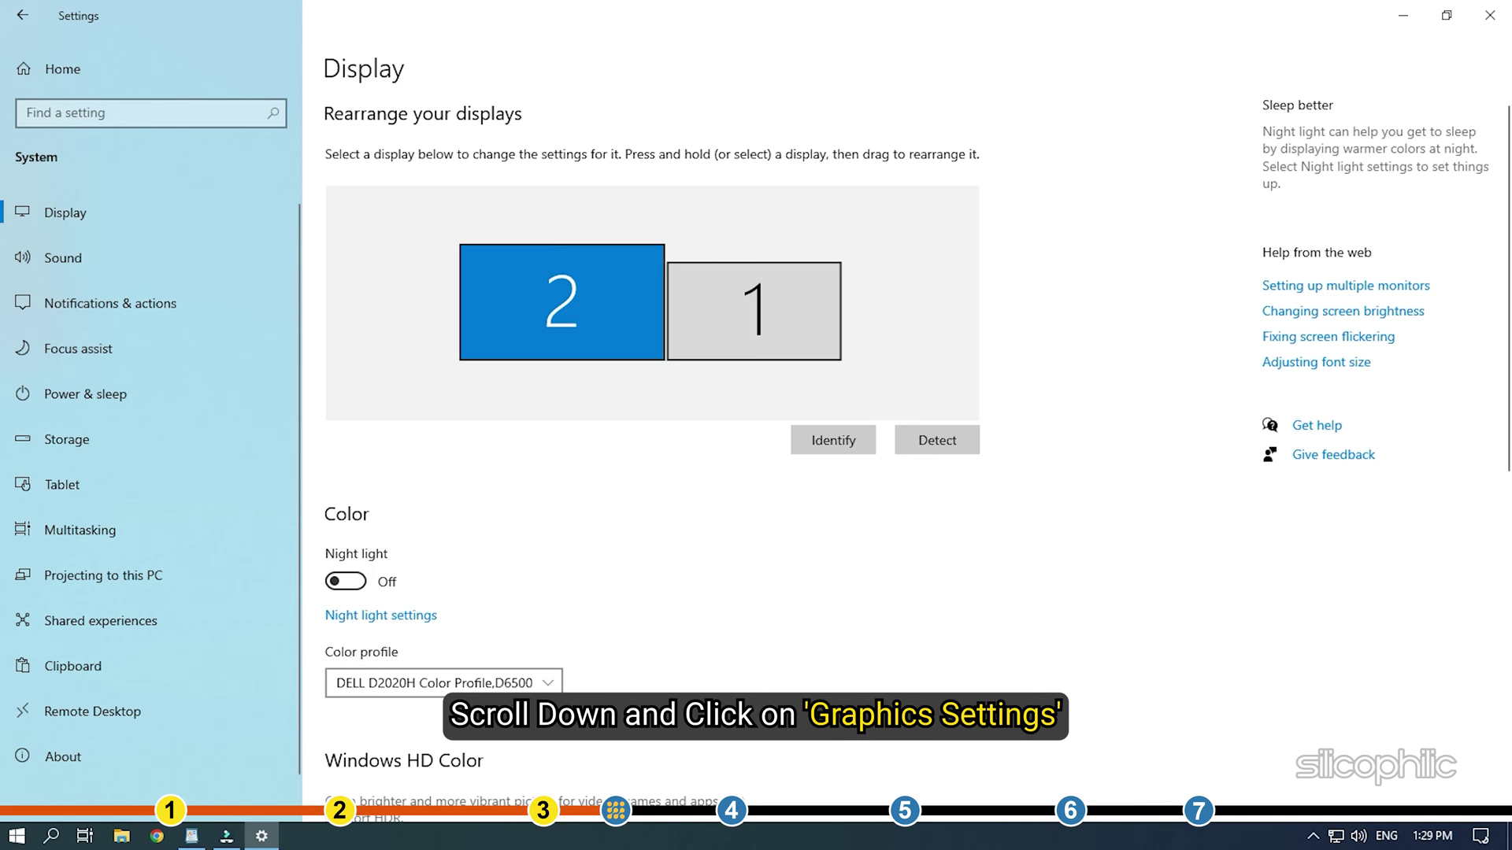
pyautogui.scroll(-10, 1076, 465)
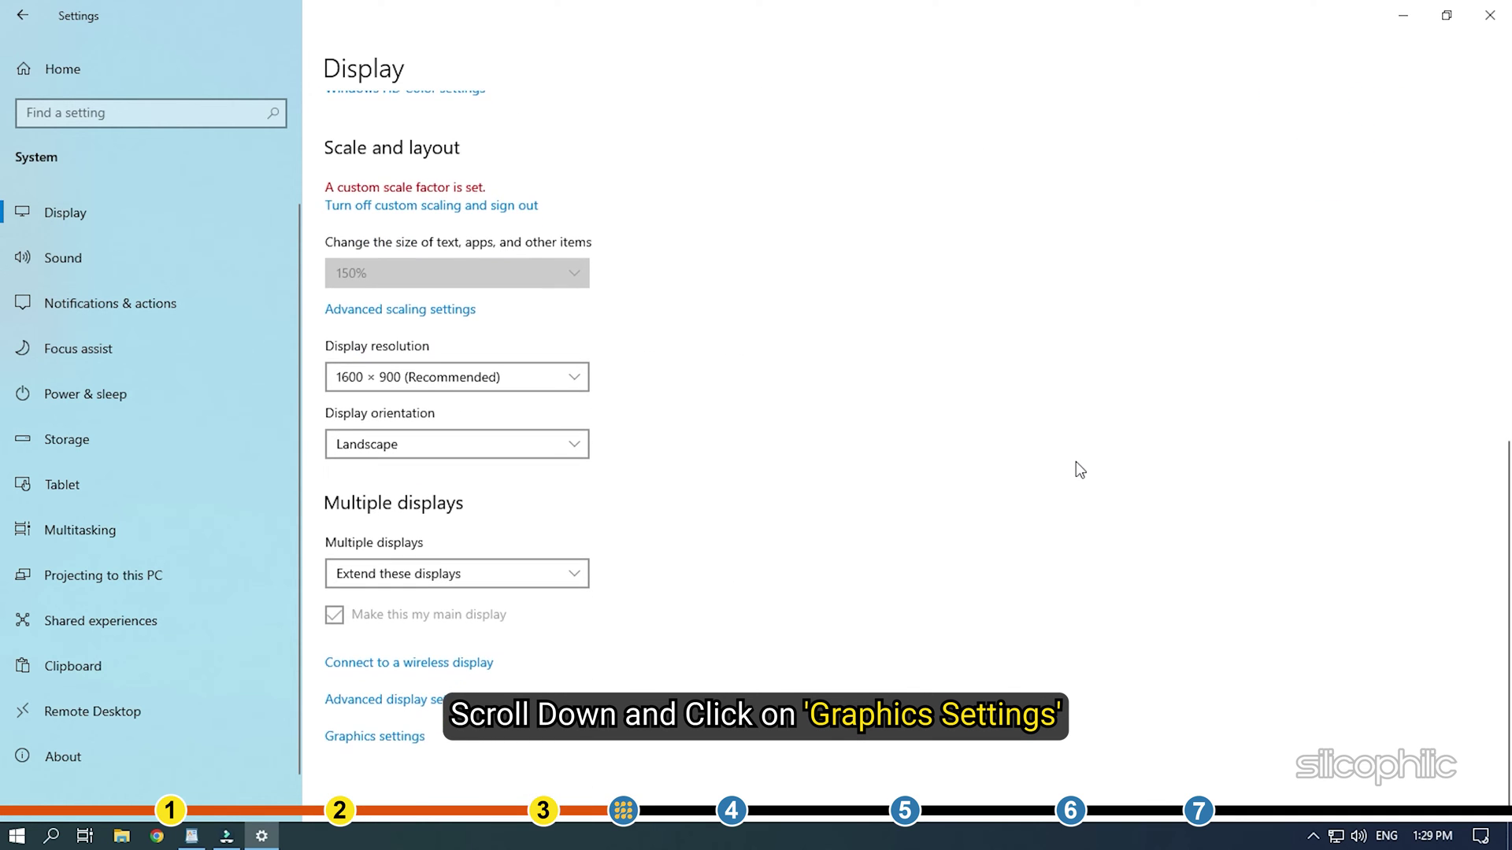
pyautogui.click(446, 716)
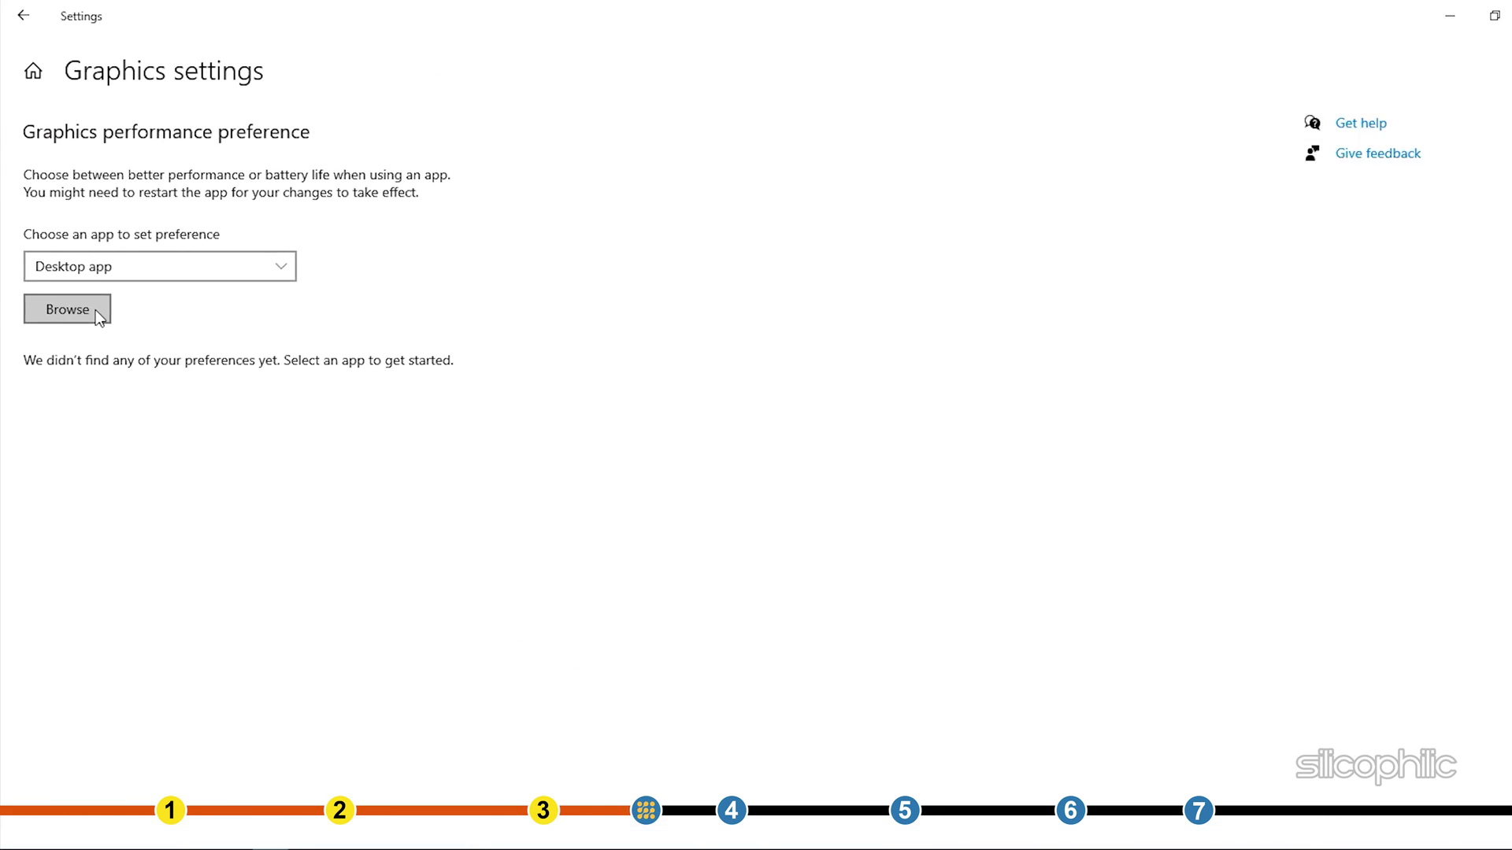
# Add FallGuys_client_game to the graphics preference list and save it as High performance
pyautogui.click(94, 305)
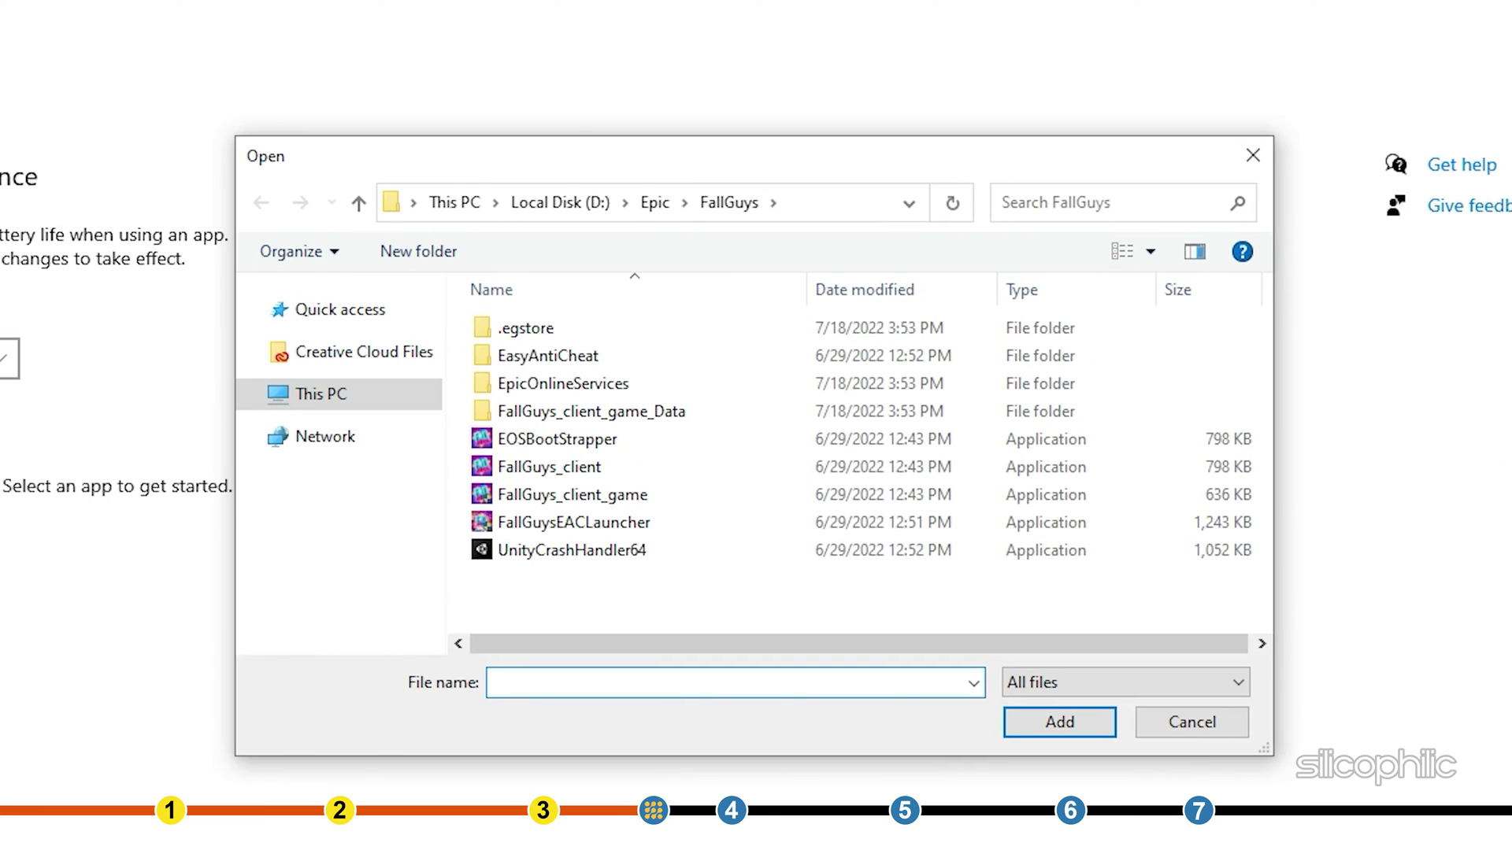
pyautogui.click(662, 499)
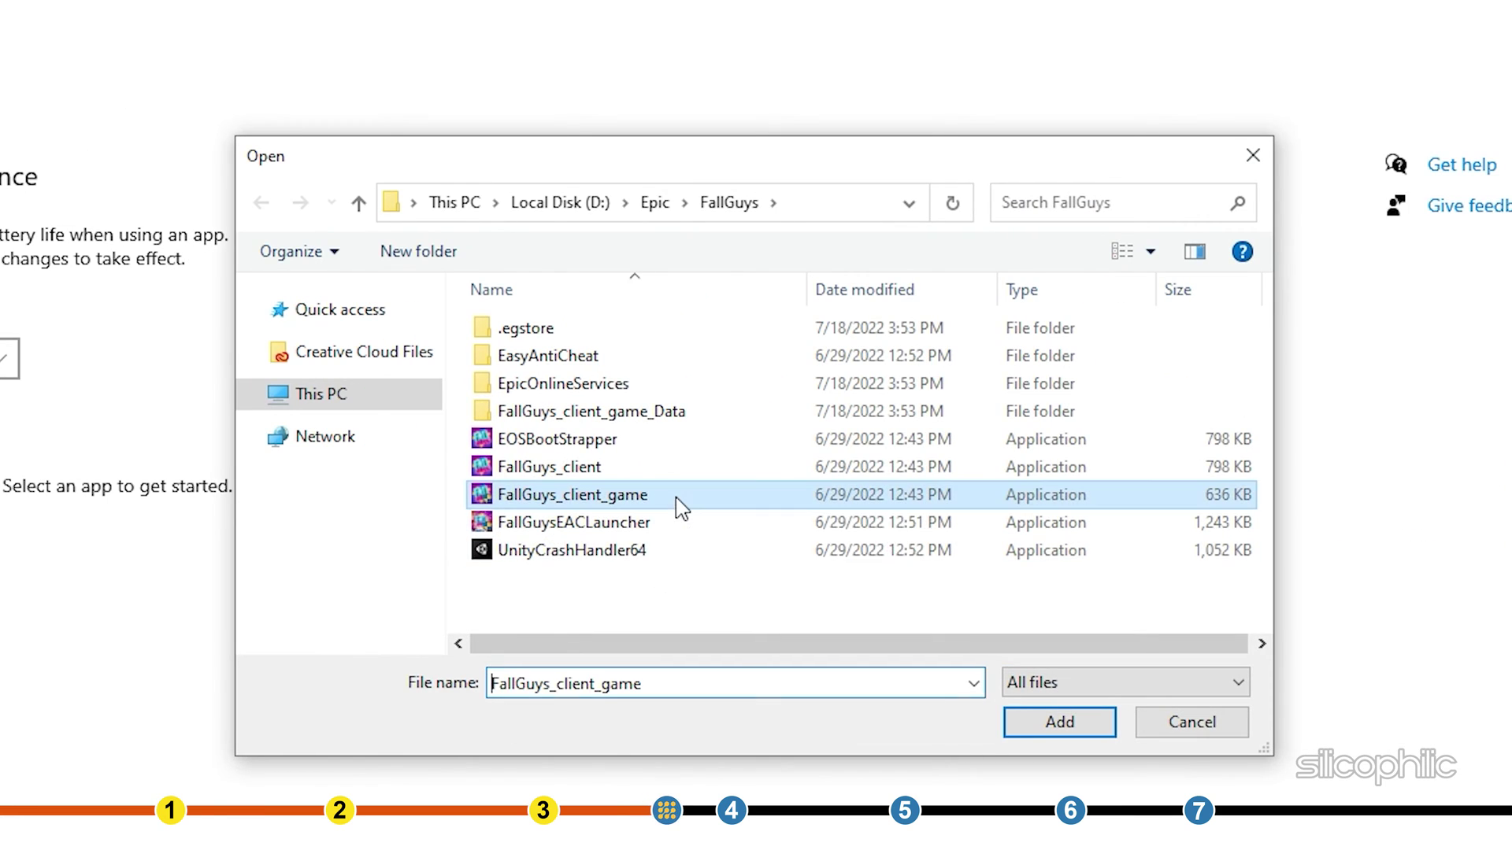
pyautogui.click(1096, 740)
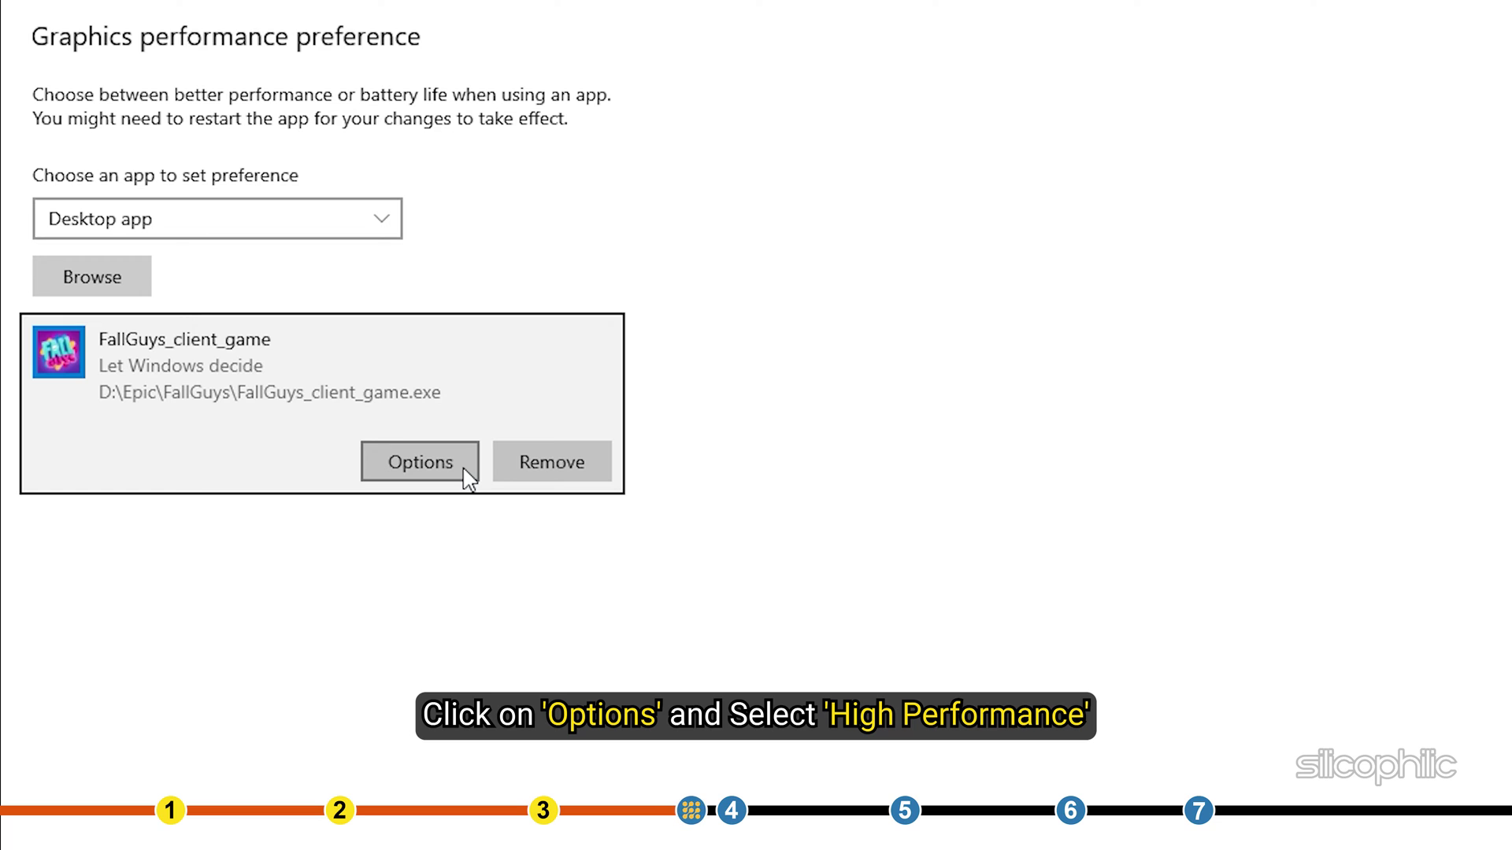
pyautogui.click(467, 476)
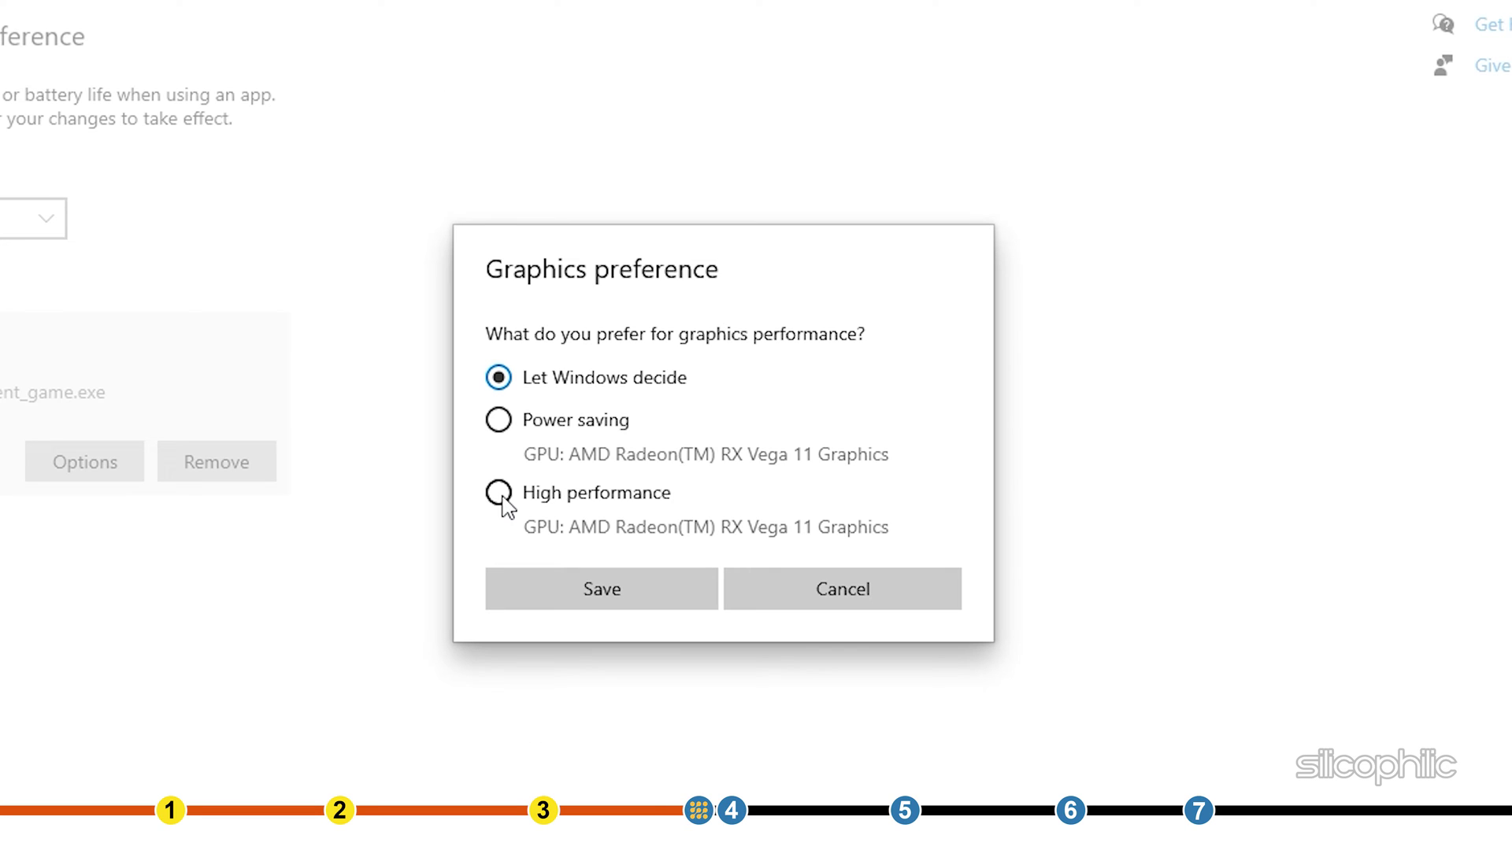
pyautogui.click(501, 501)
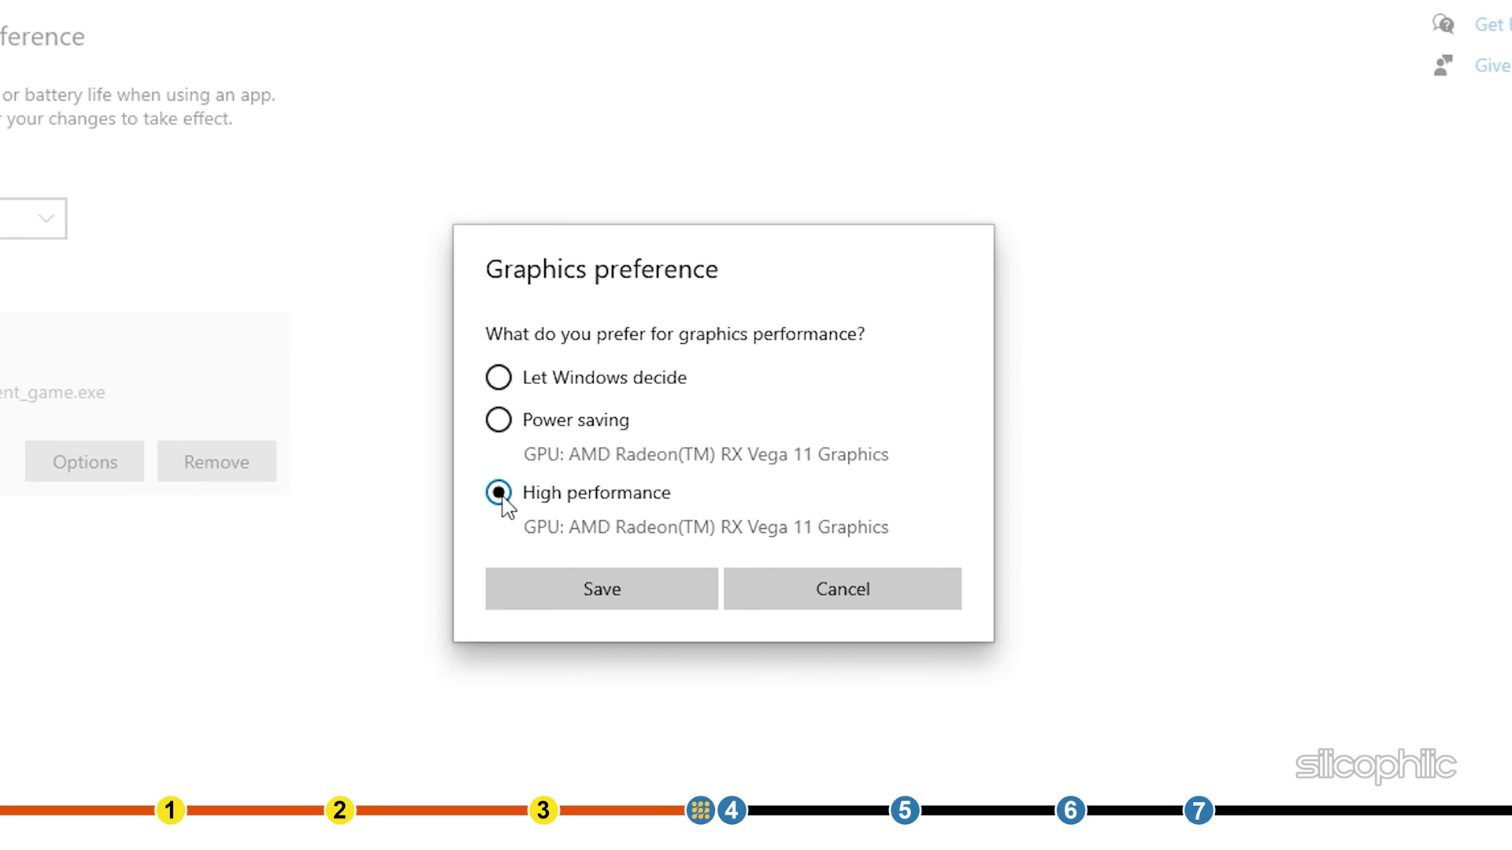
pyautogui.click(522, 603)
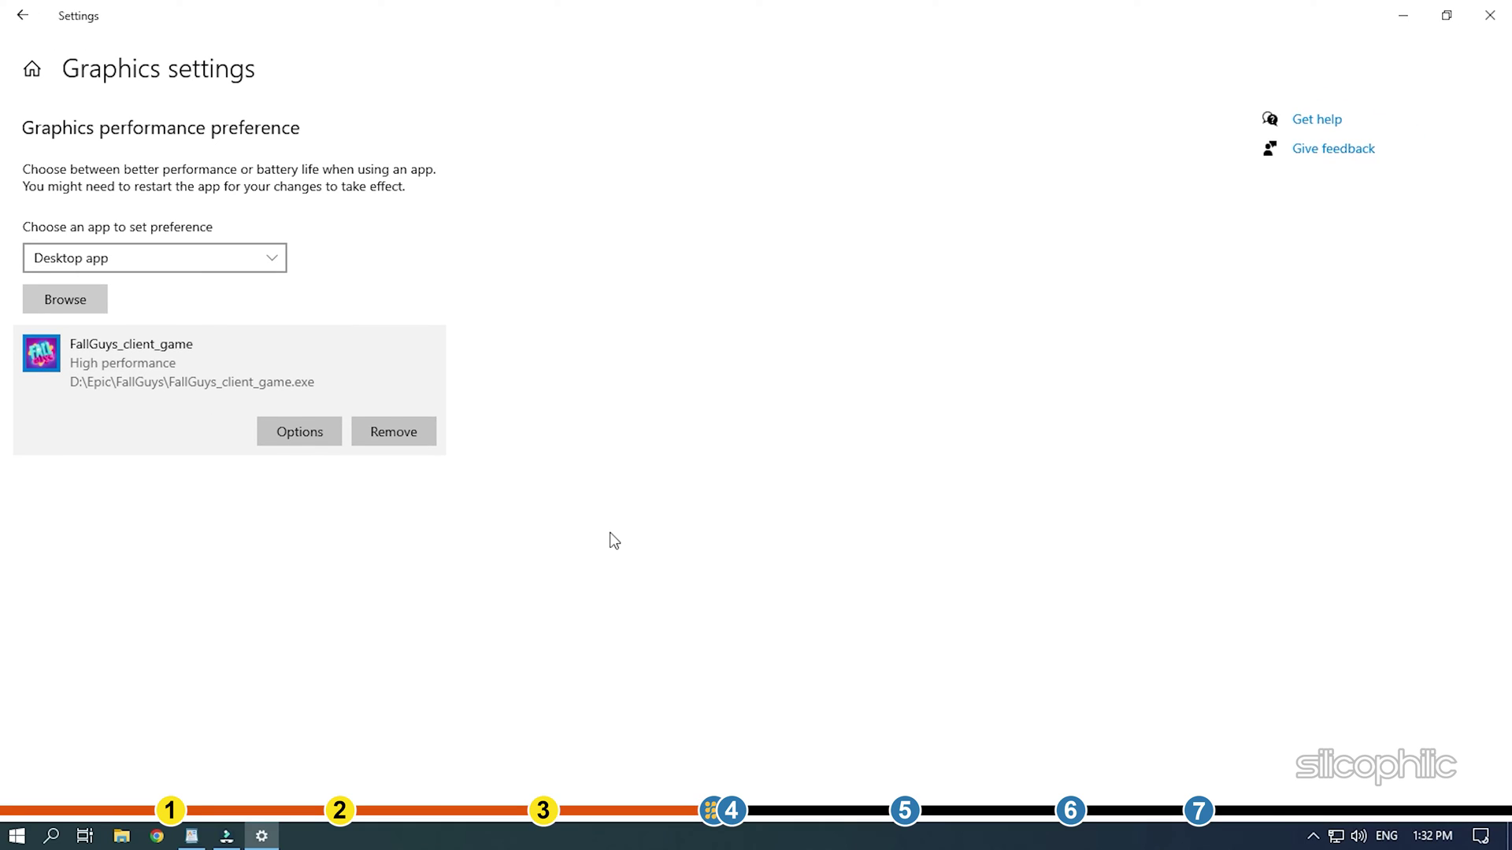
# Add FallGuysEACLauncher to the graphics preference list and save it as High performance
pyautogui.click(35, 309)
pyautogui.click(683, 375)
pyautogui.click(1030, 520)
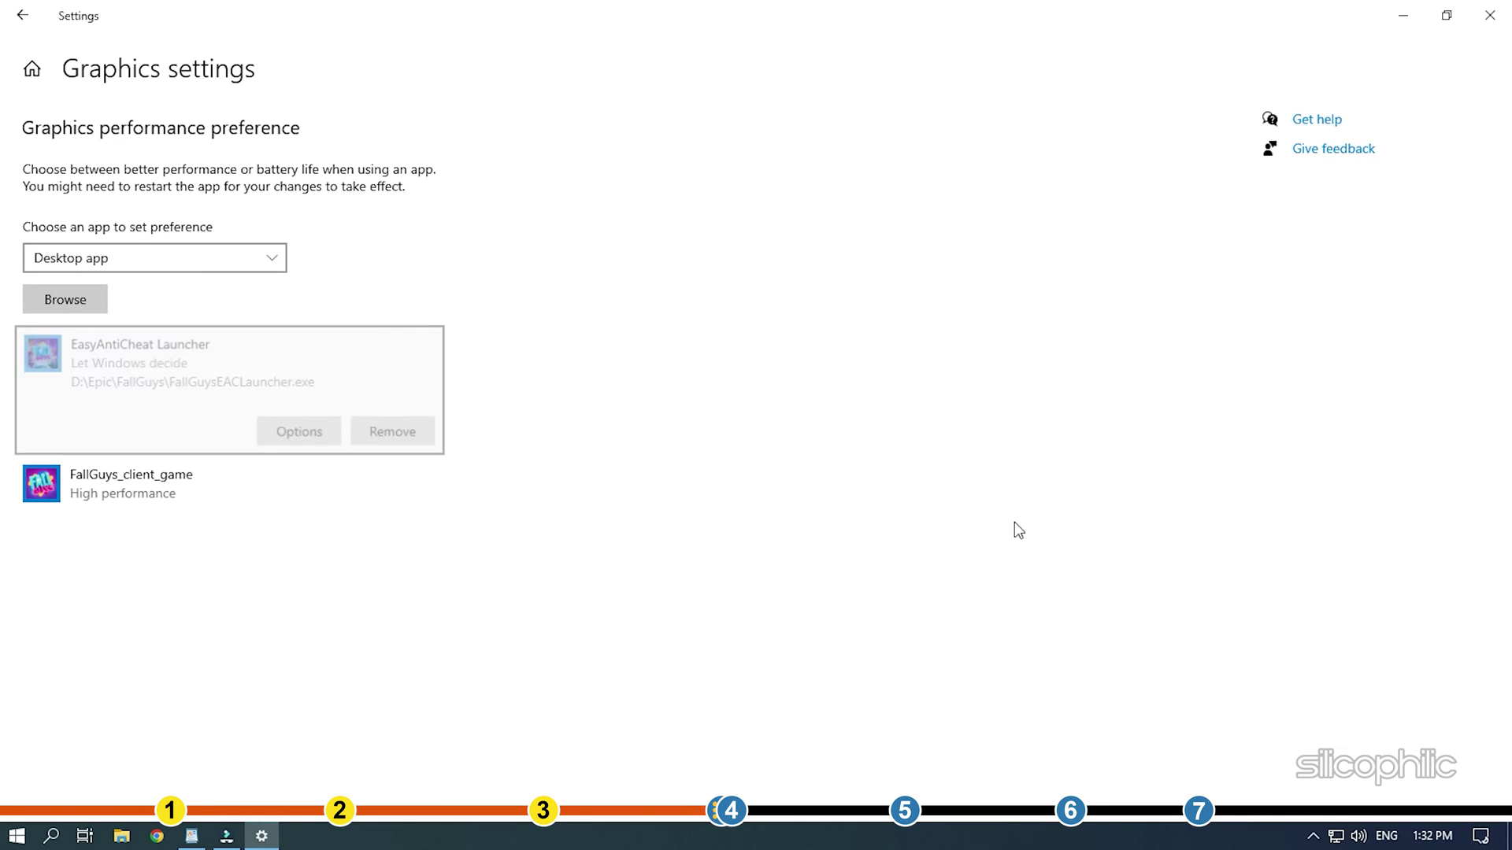
pyautogui.click(307, 442)
pyautogui.click(595, 449)
pyautogui.click(727, 530)
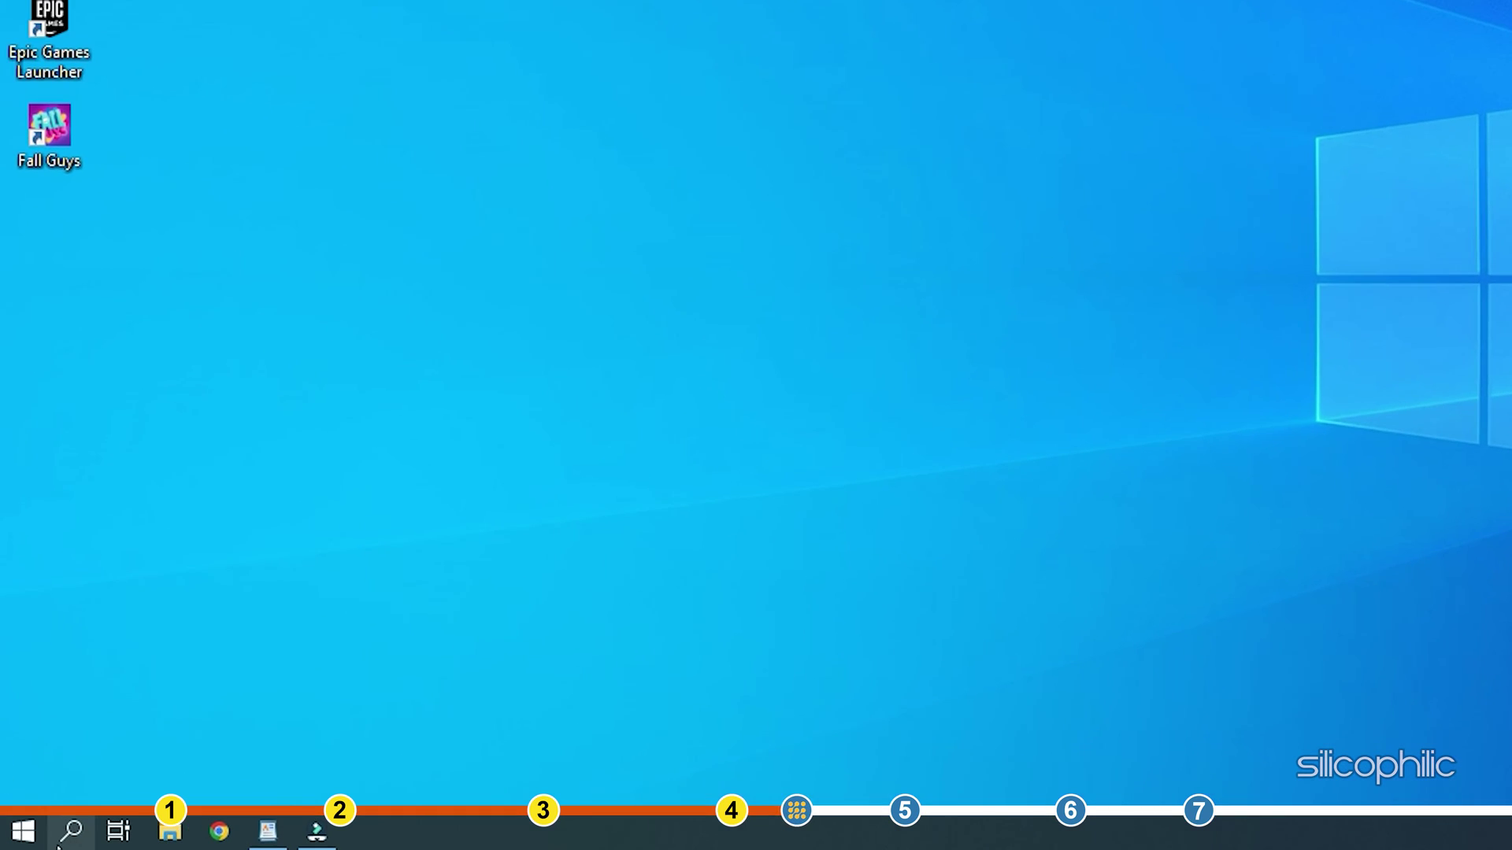
# Open Control Panel's power plans, select High performance under additional plans, and close the window
pyautogui.click(61, 844)
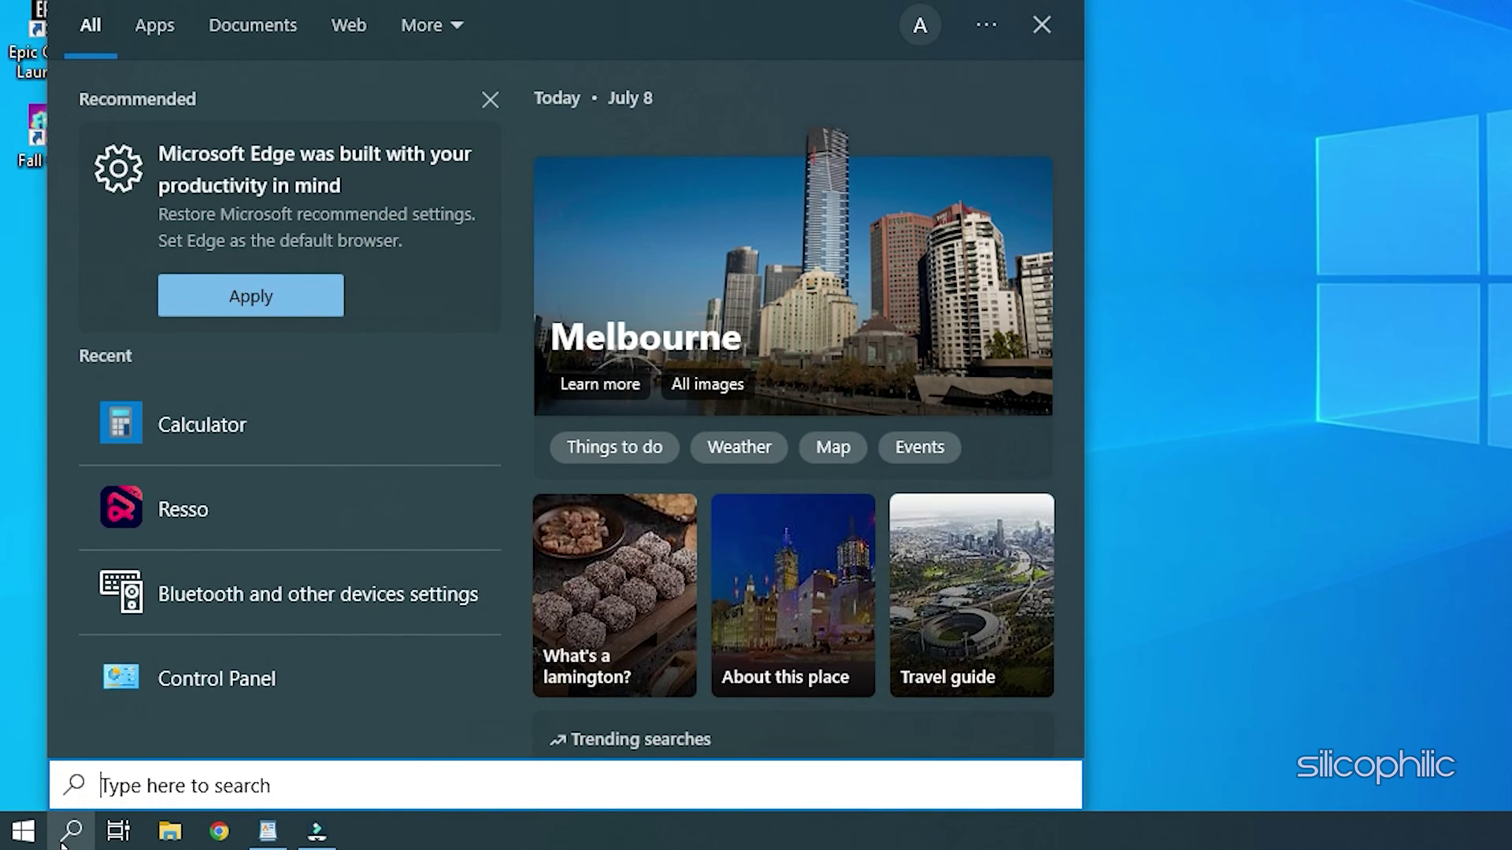
pyautogui.write('control')
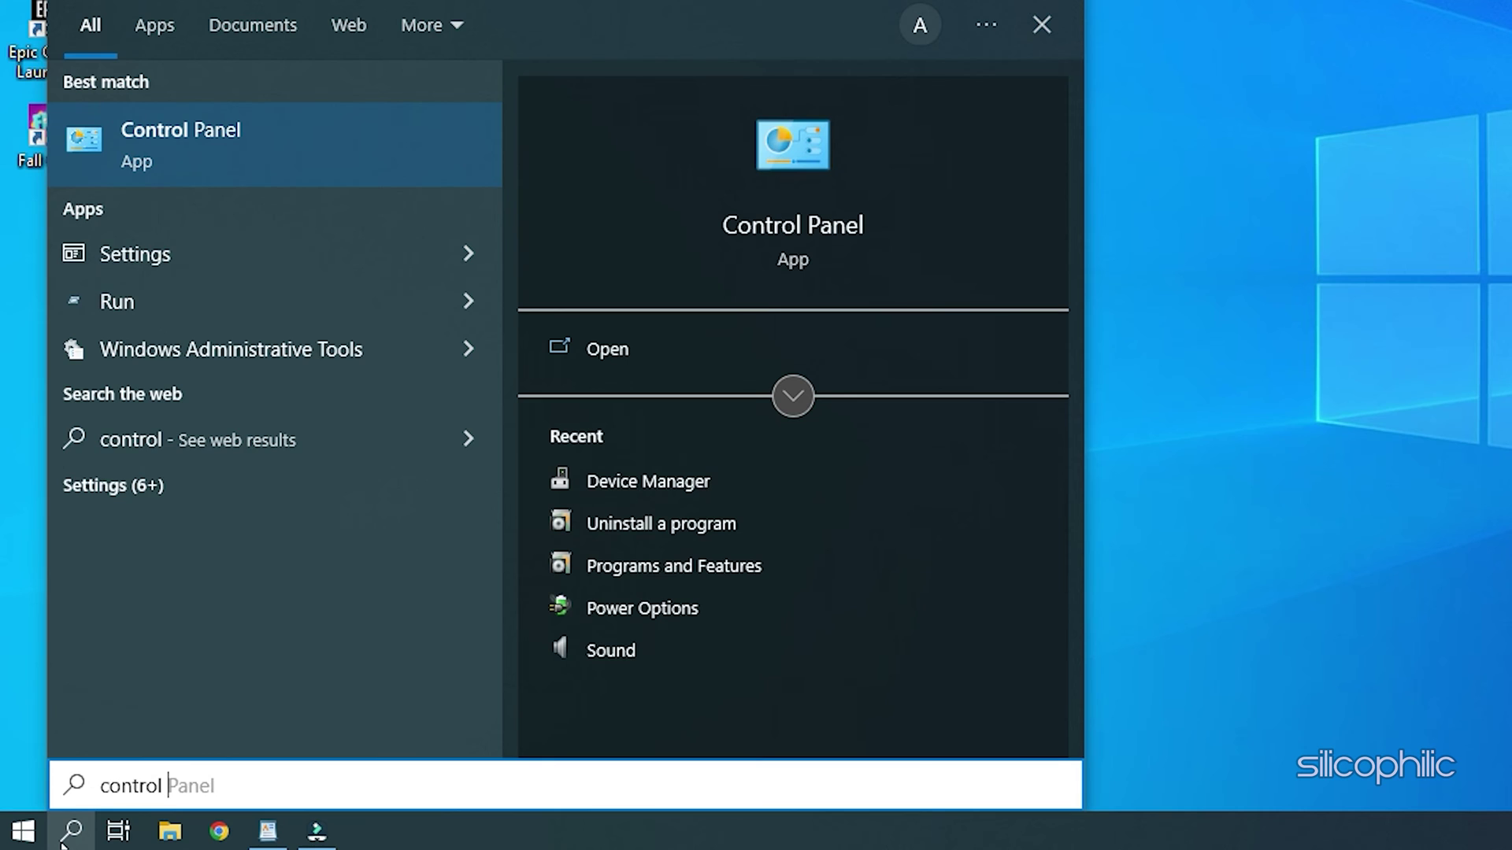
pyautogui.write('panel')
pyautogui.press('Return')
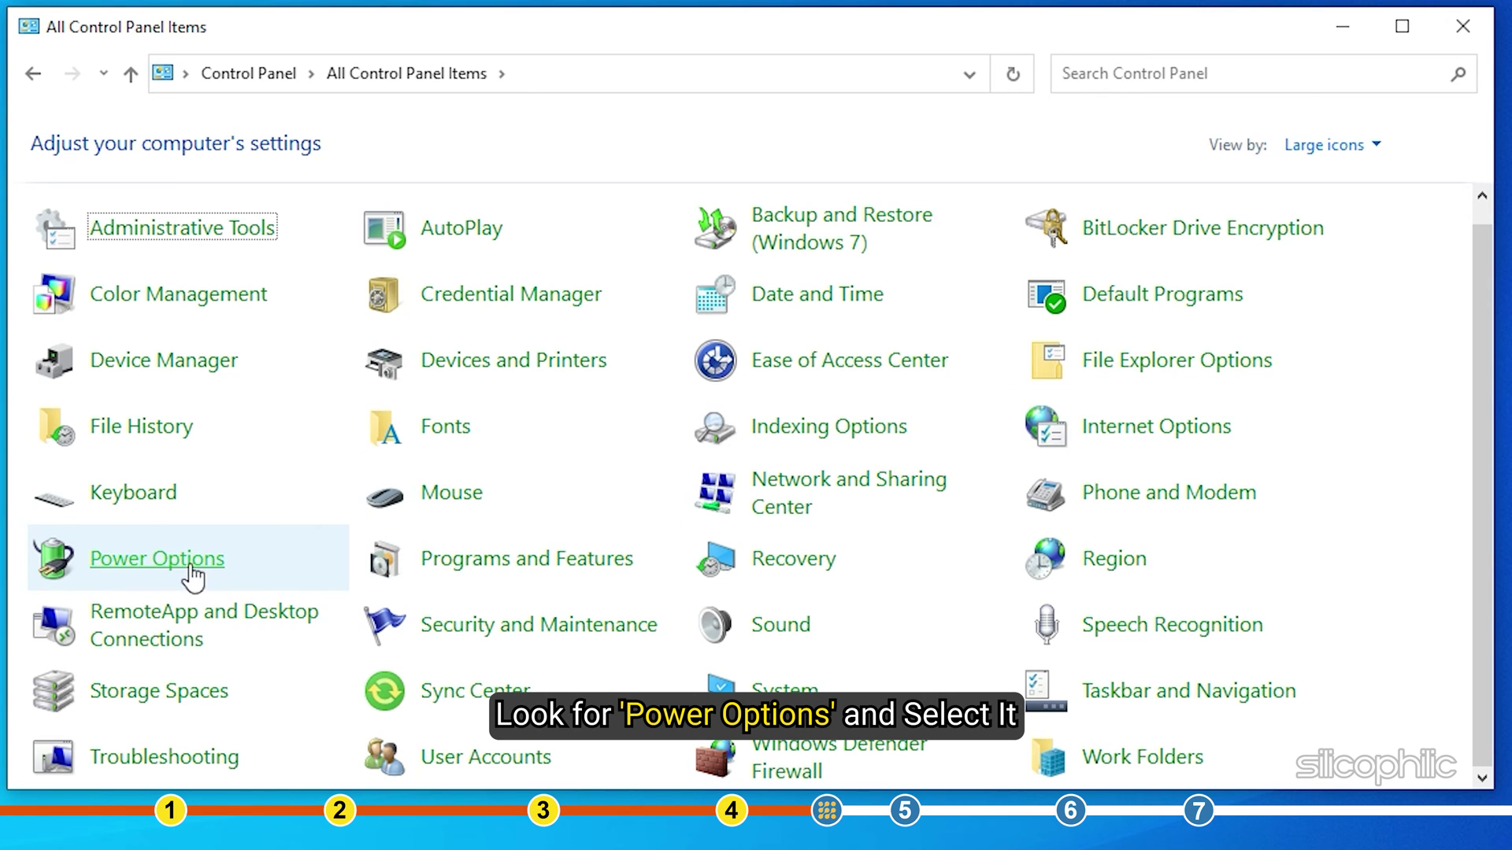
pyautogui.click(149, 577)
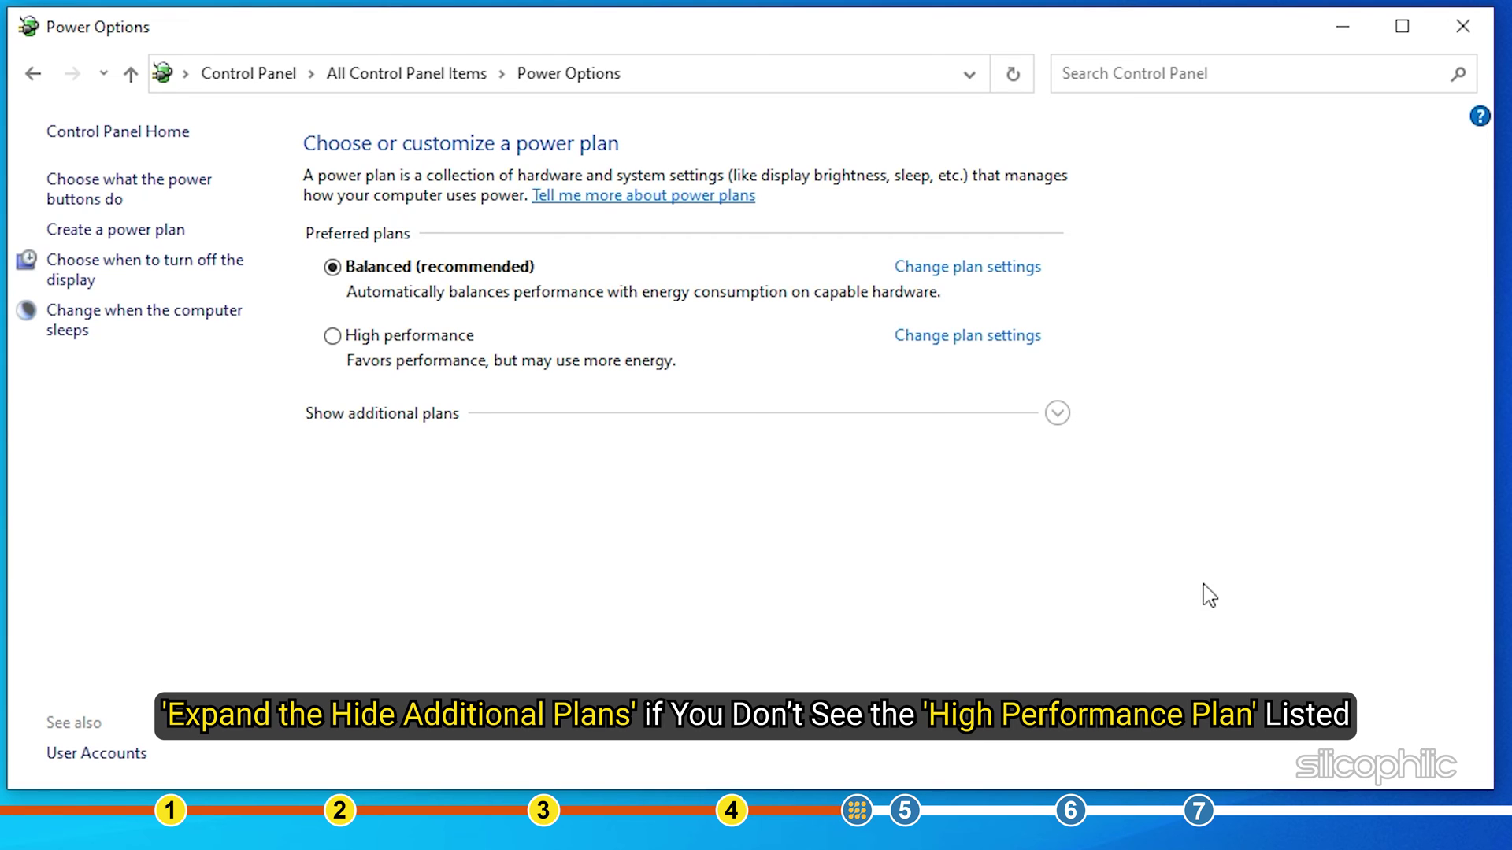
pyautogui.click(1063, 419)
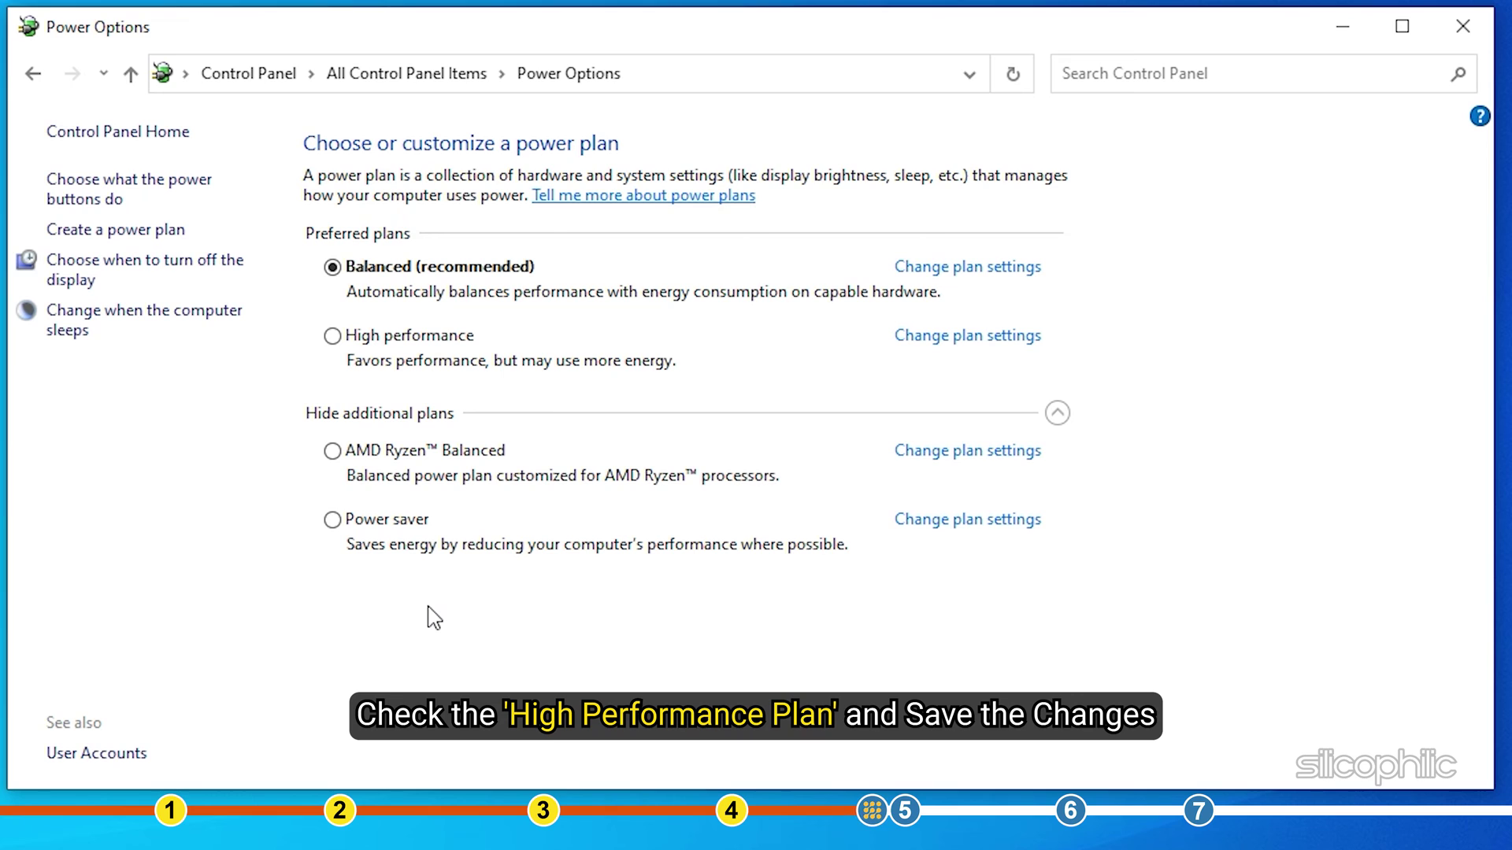
pyautogui.click(334, 340)
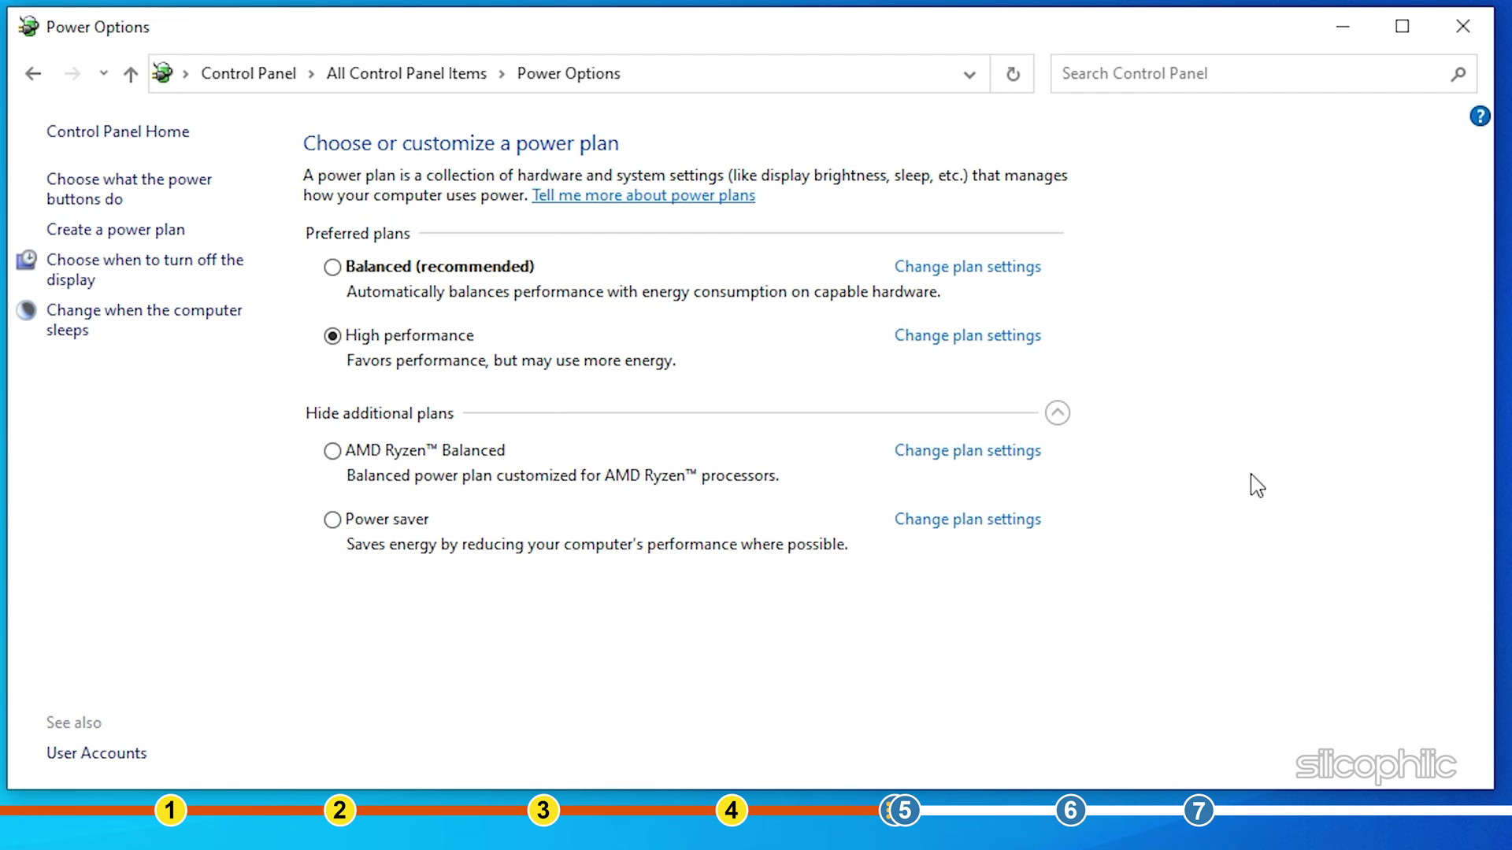
pyautogui.click(1453, 49)
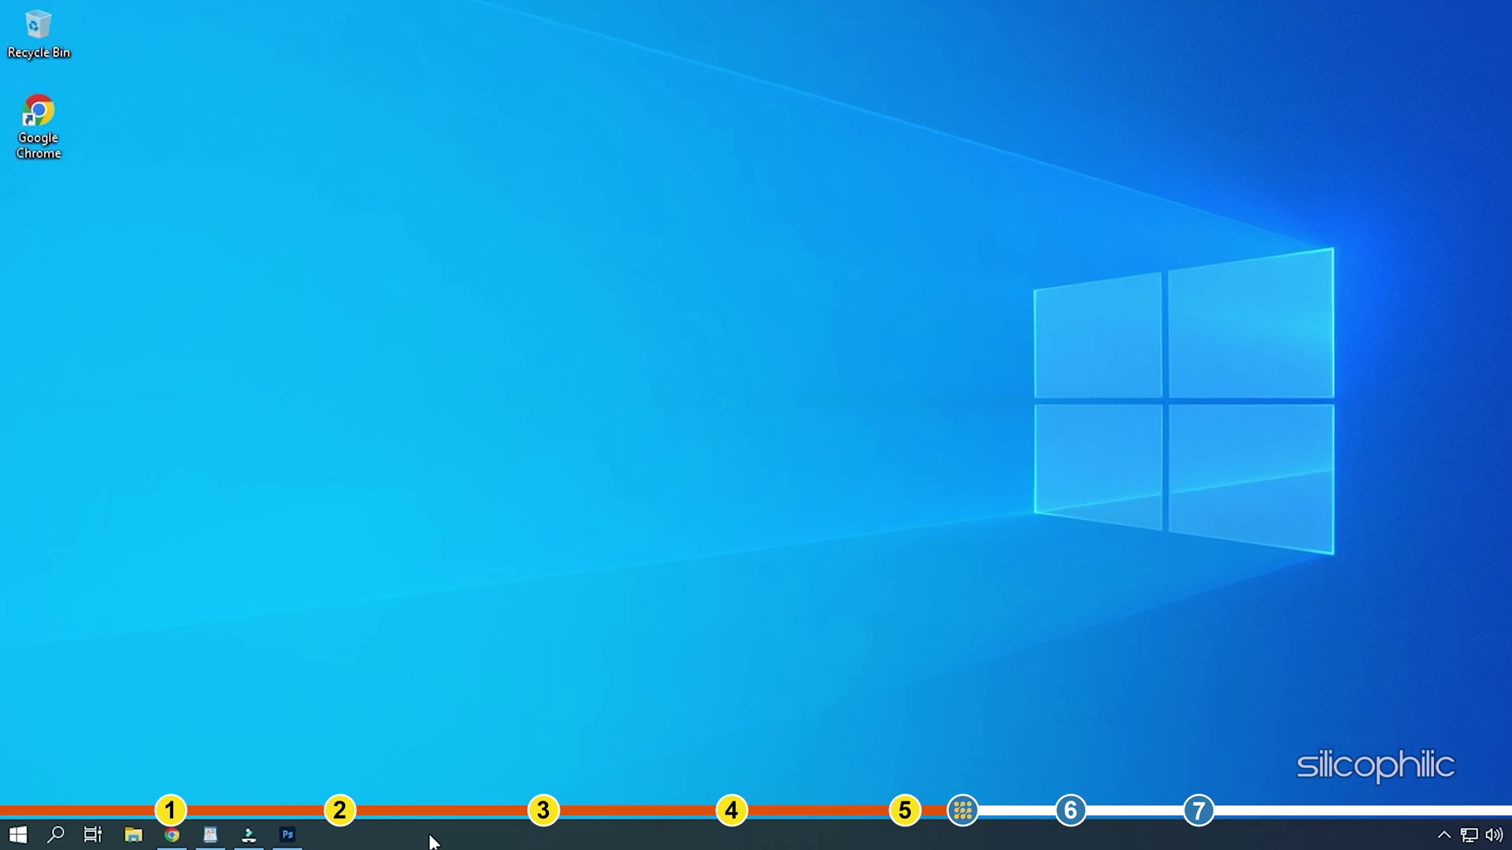
# Open Task Manager from the taskbar and end Google Chrome and Adobe Photoshop 2022
pyautogui.rightClick(431, 841)
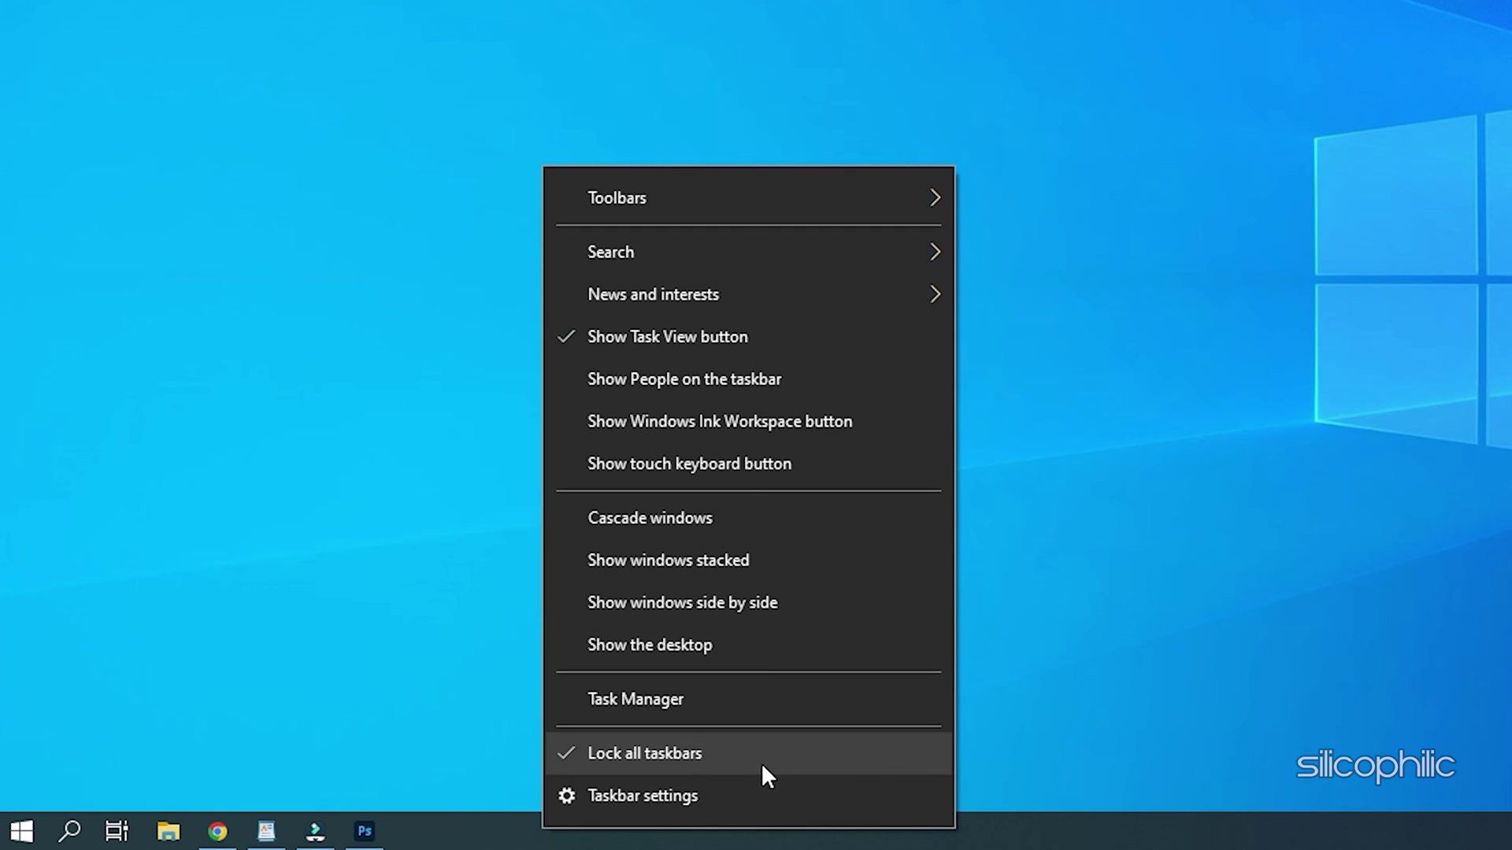
pyautogui.click(705, 700)
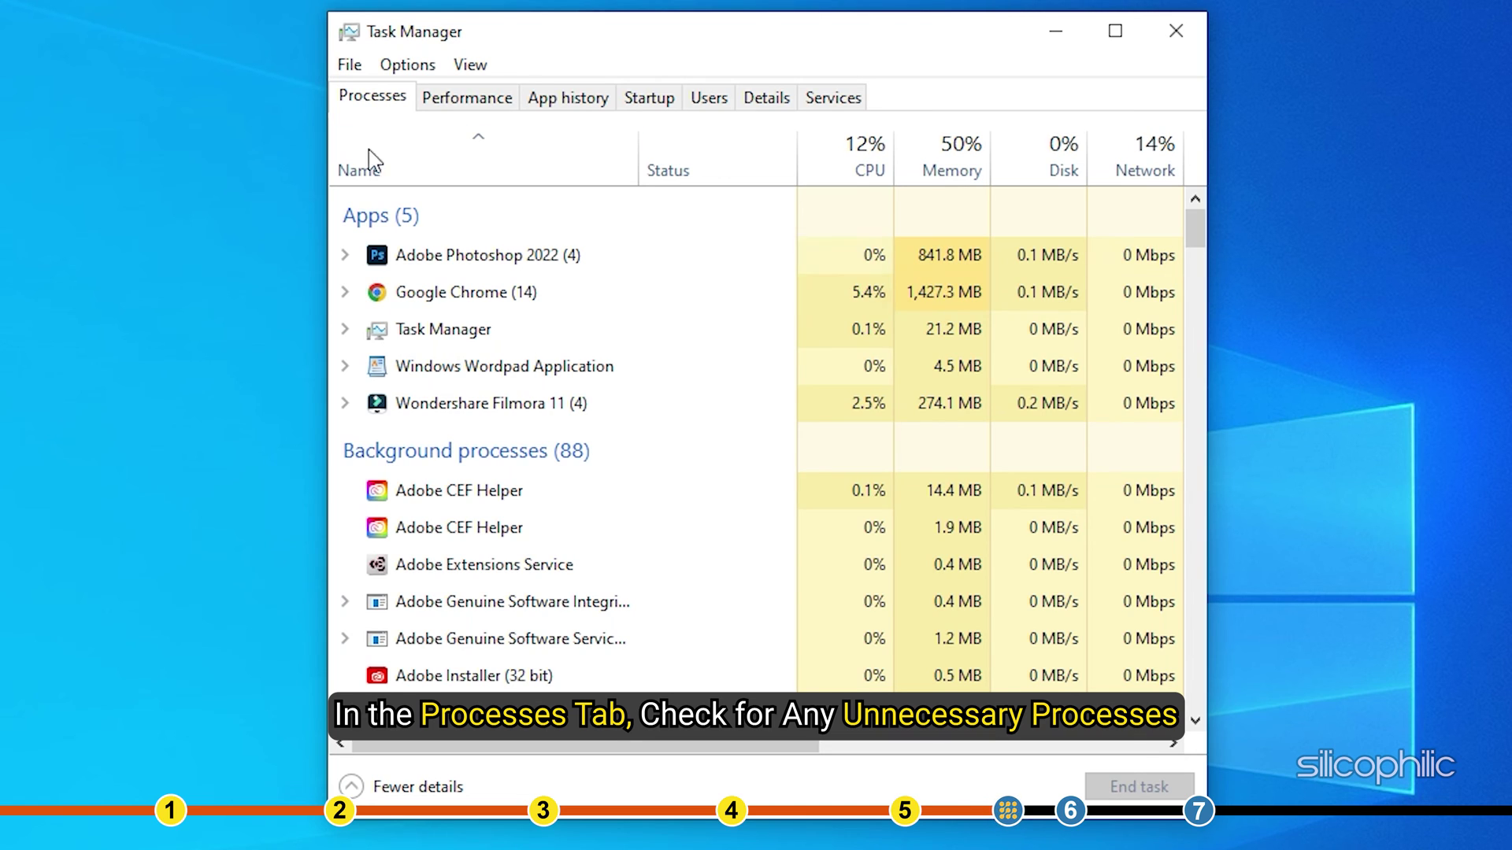
pyautogui.rightClick(562, 291)
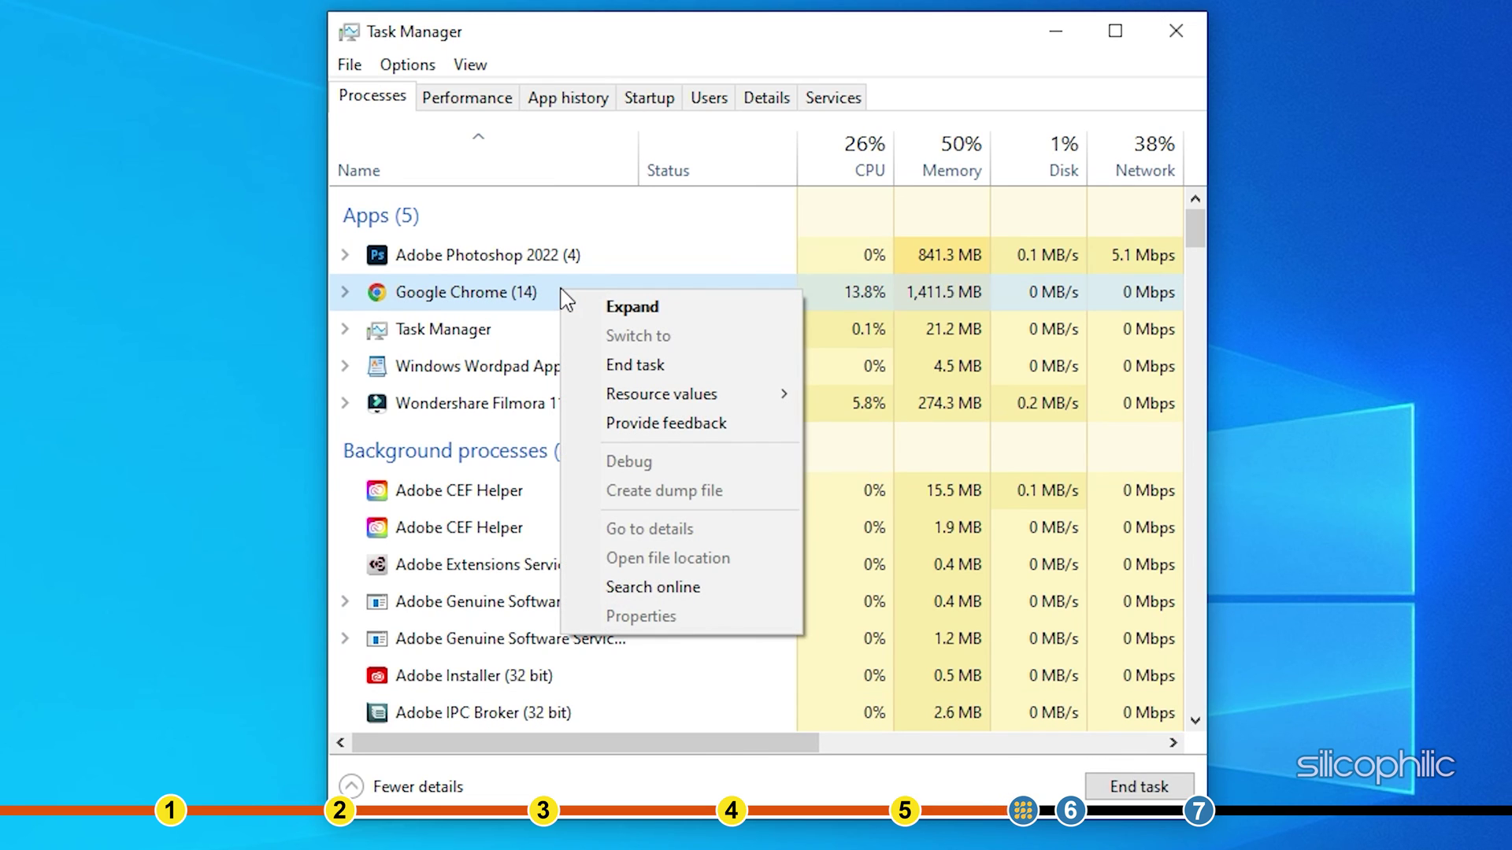
pyautogui.click(696, 375)
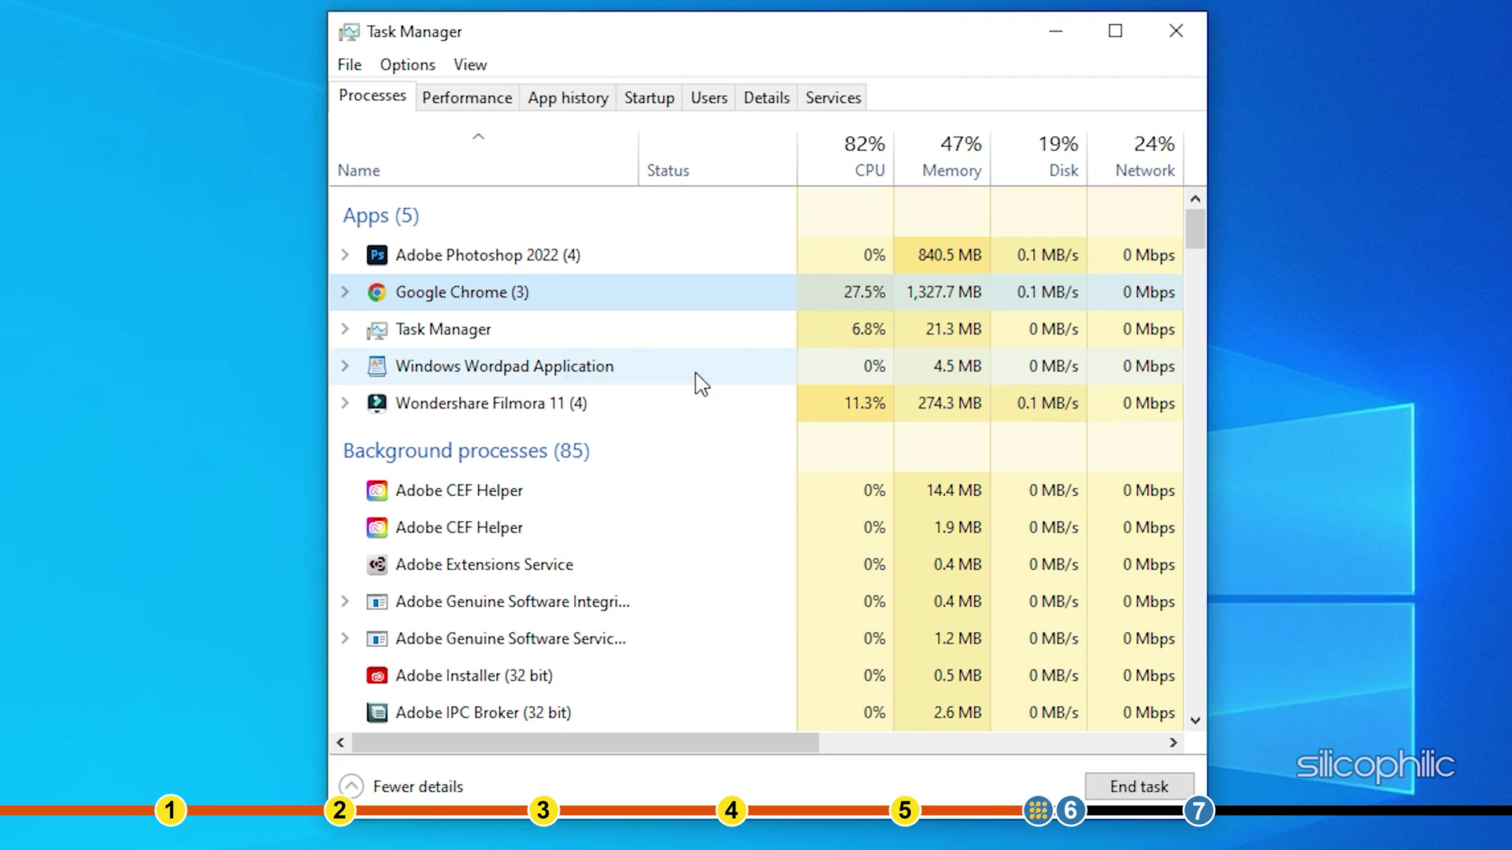
pyautogui.rightClick(600, 262)
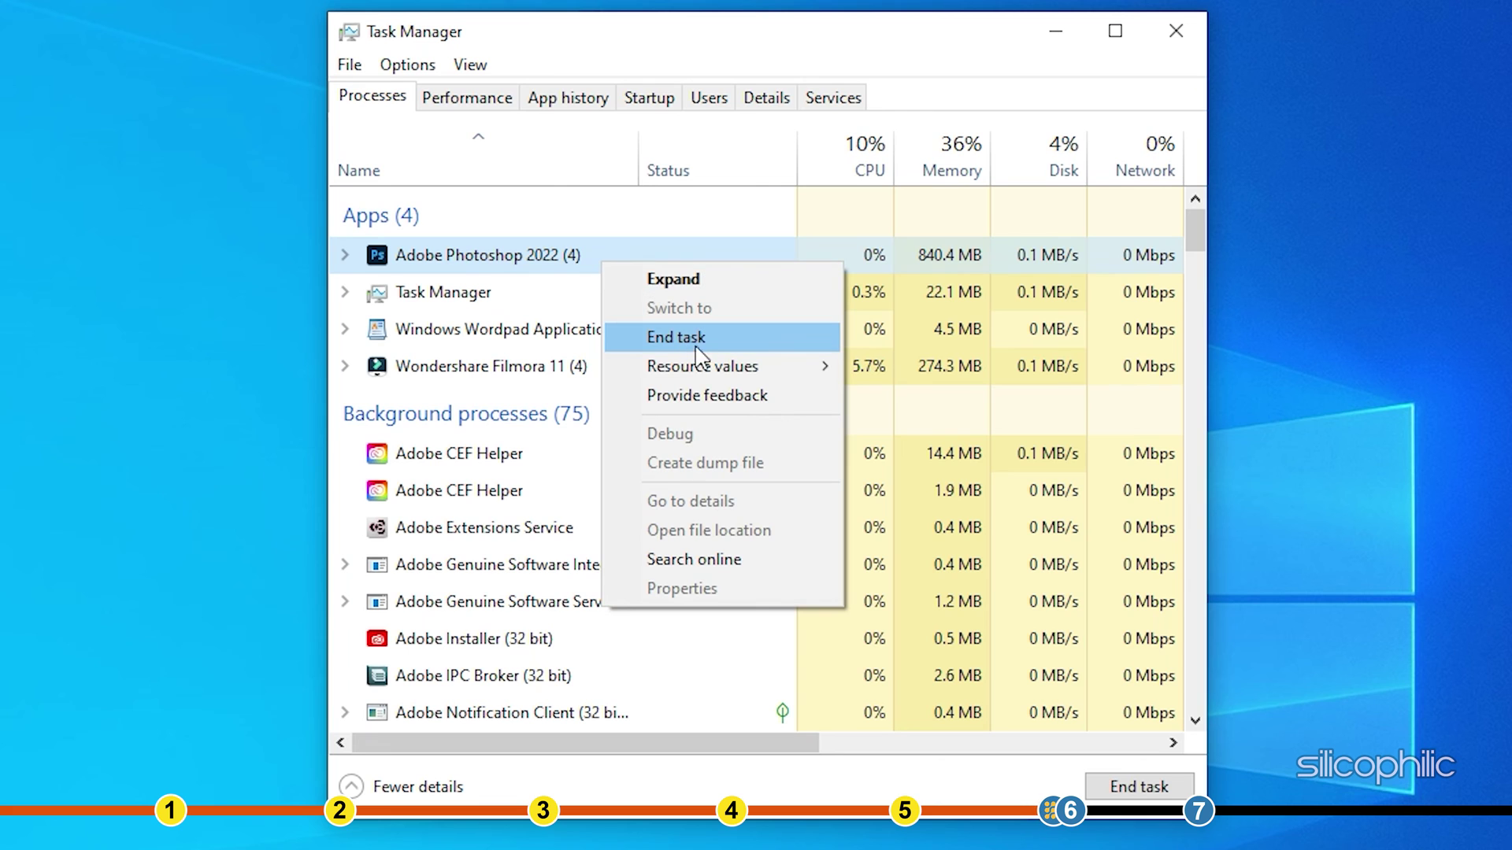
pyautogui.click(718, 344)
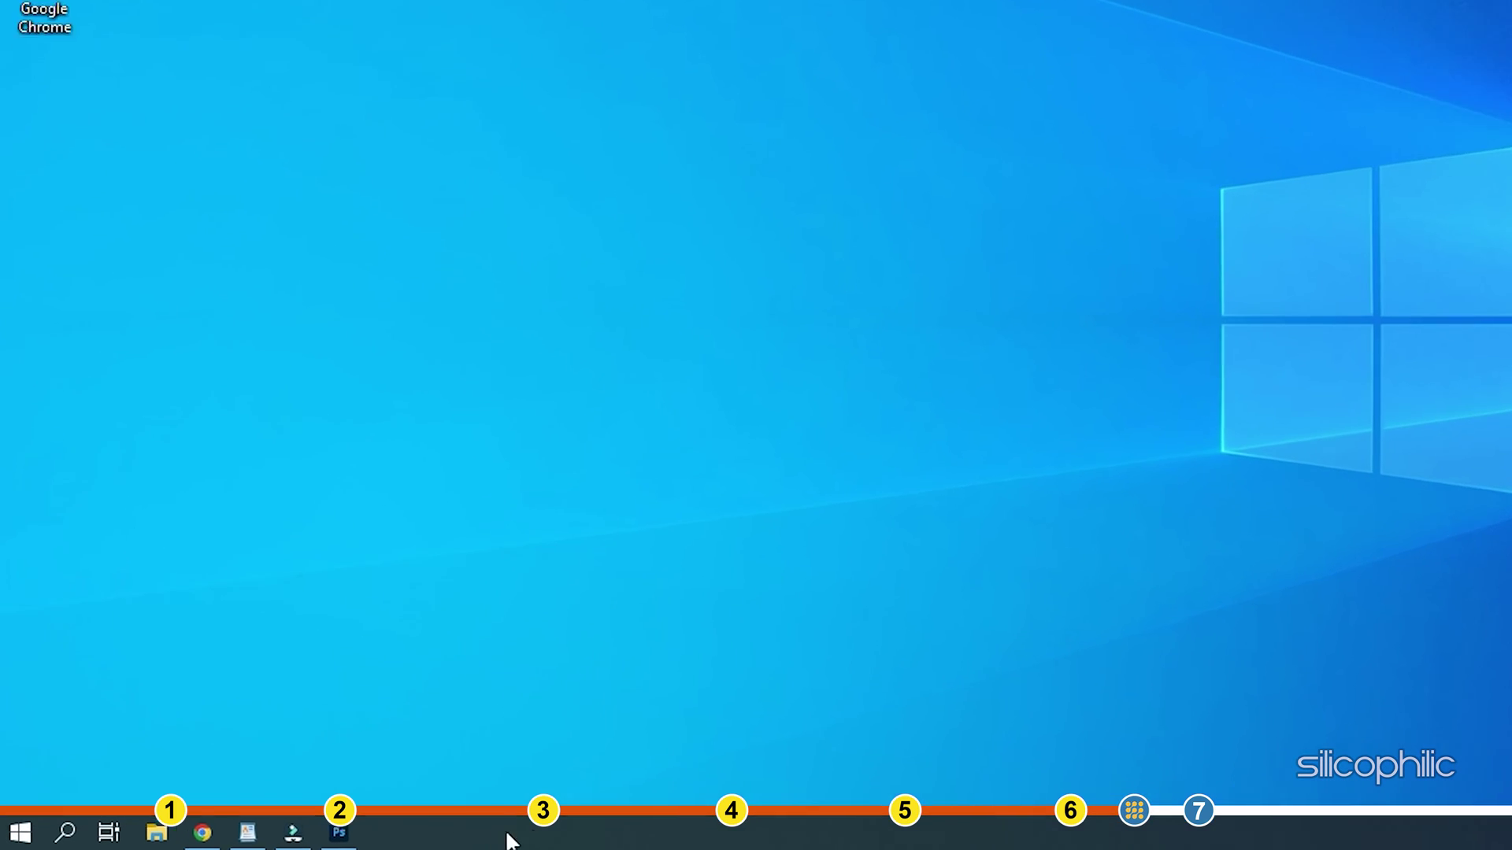
# In Task Manager's detailed view, set FallGuys_client_game.exe to High priority and confirm the change
pyautogui.rightClick(390, 839)
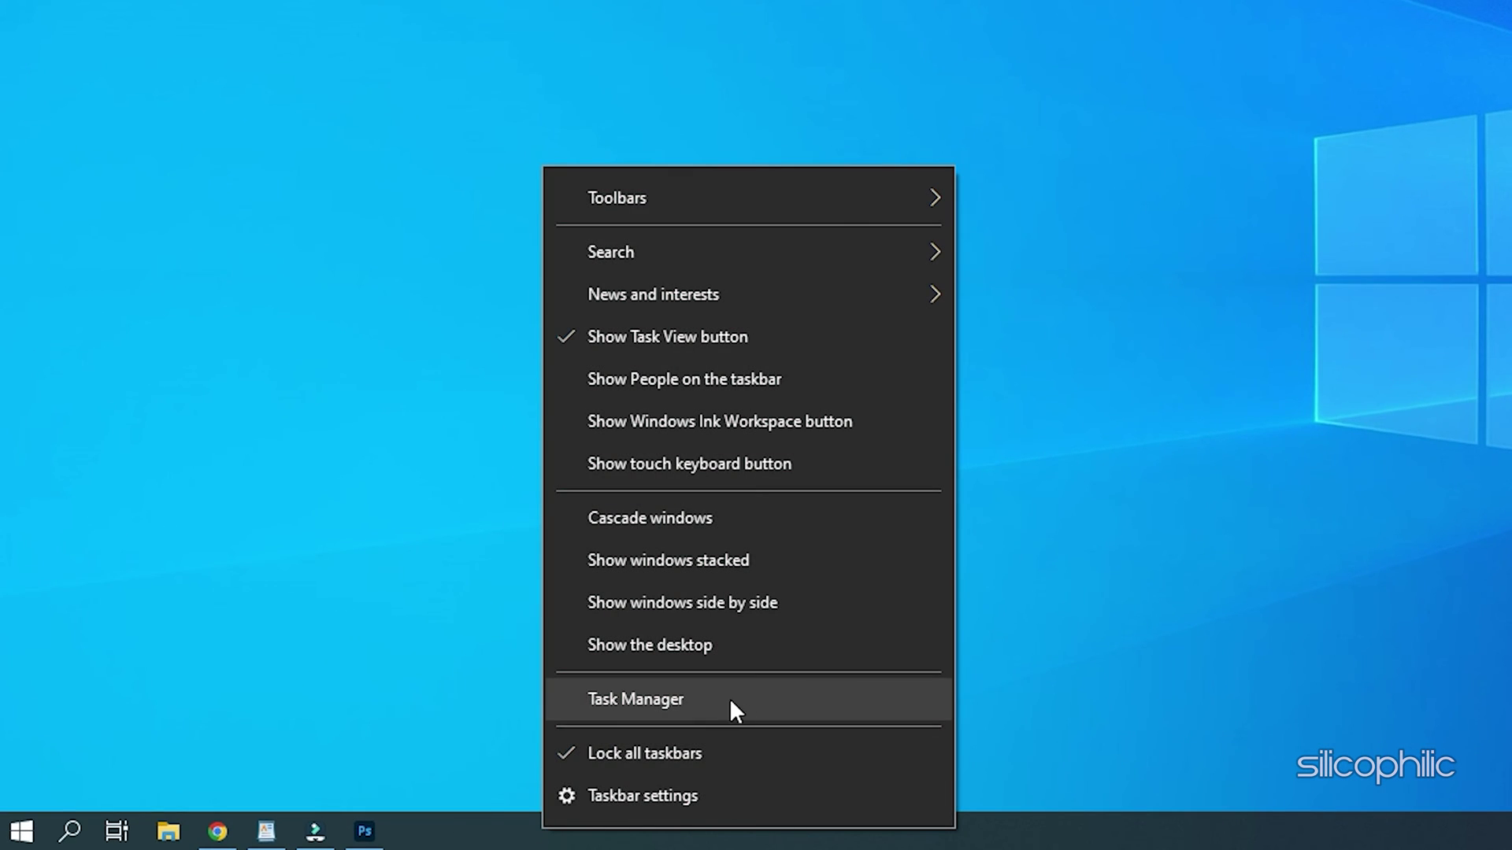
pyautogui.click(705, 698)
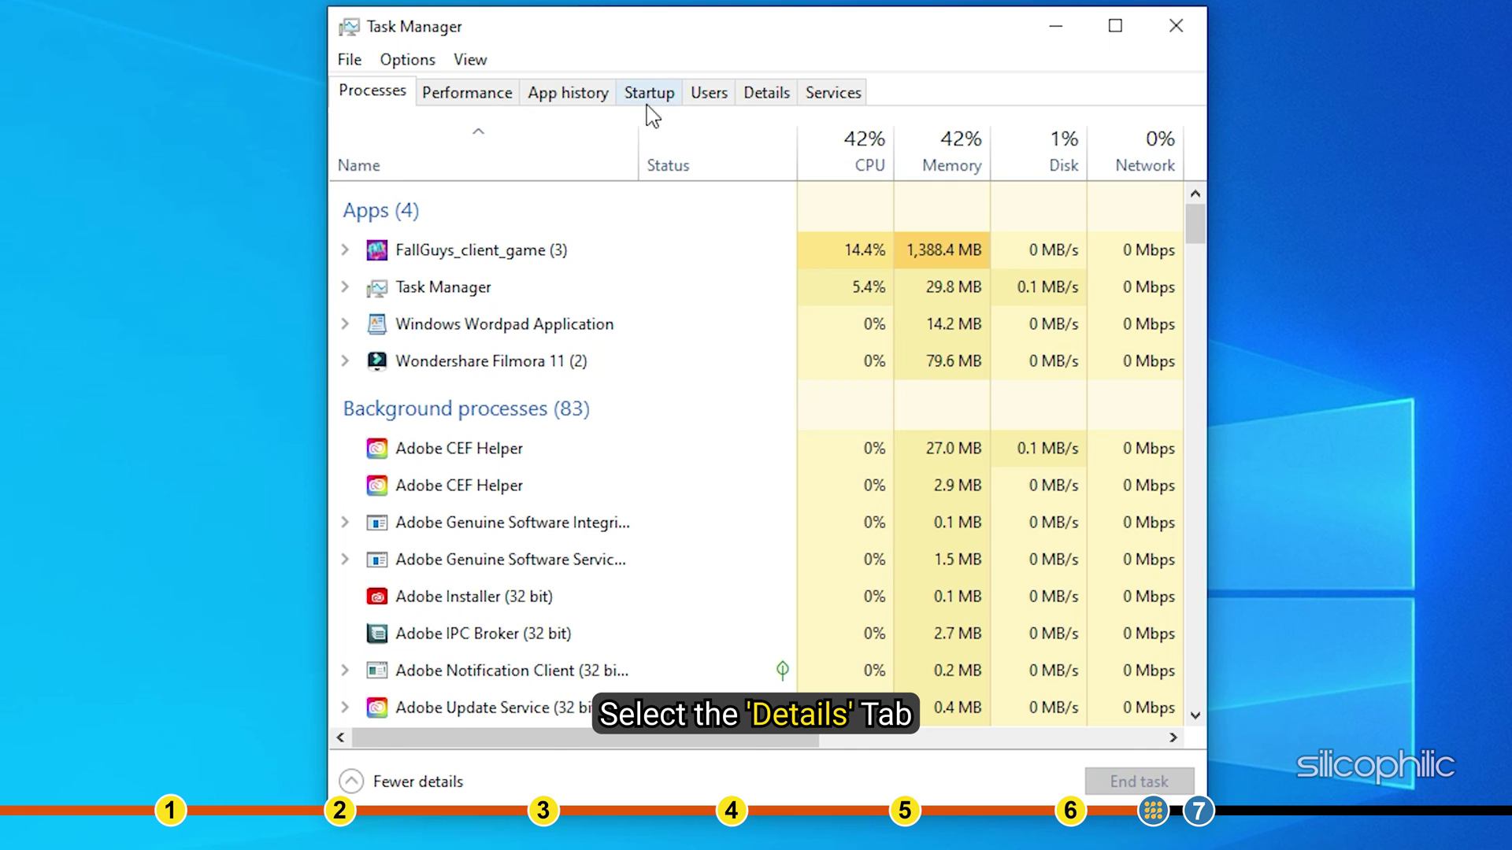
pyautogui.click(758, 109)
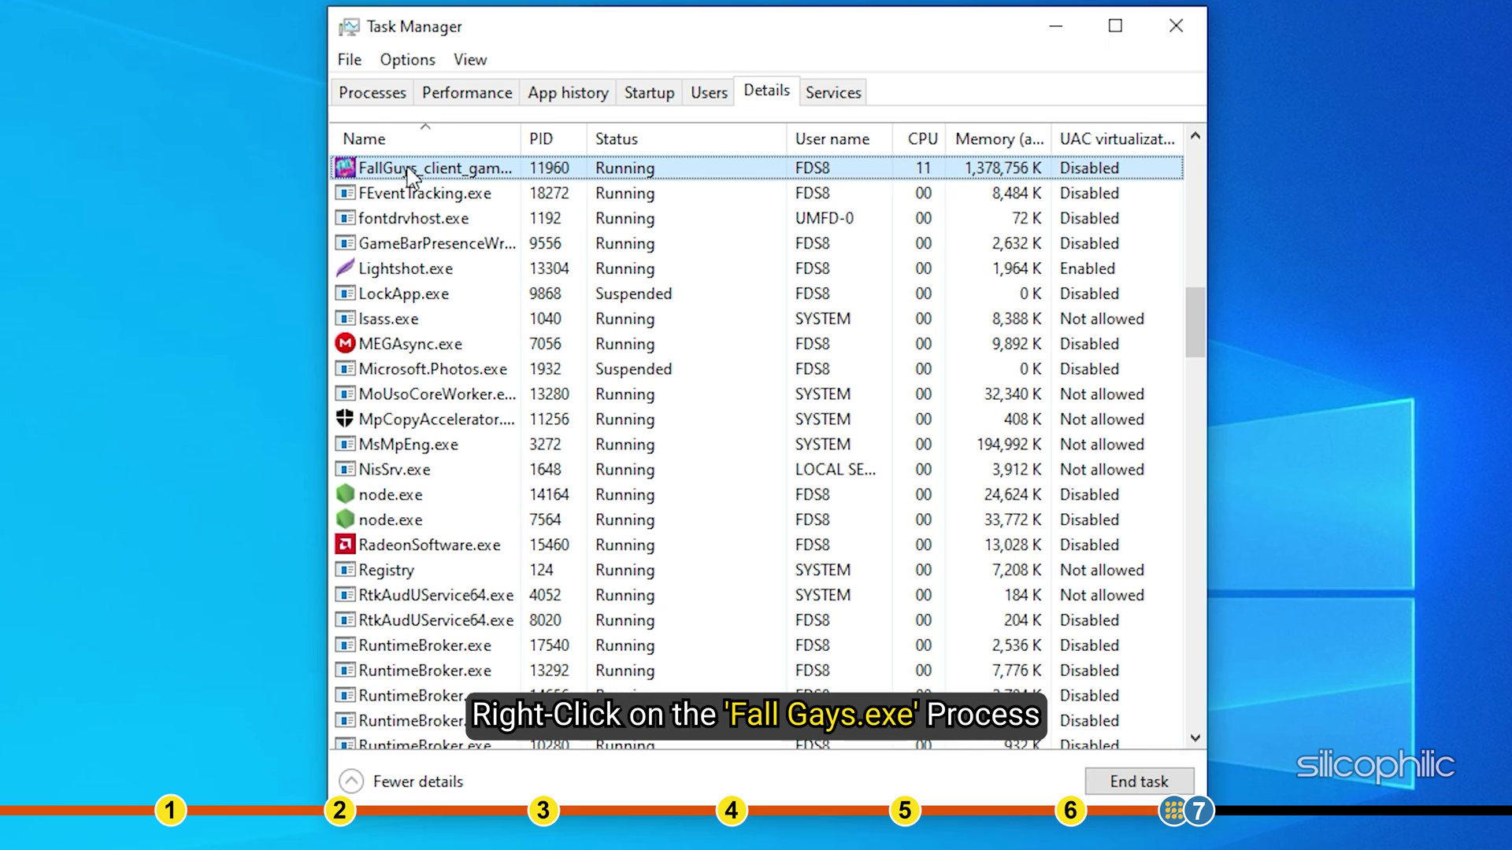
pyautogui.rightClick(417, 168)
pyautogui.moveTo(501, 288)
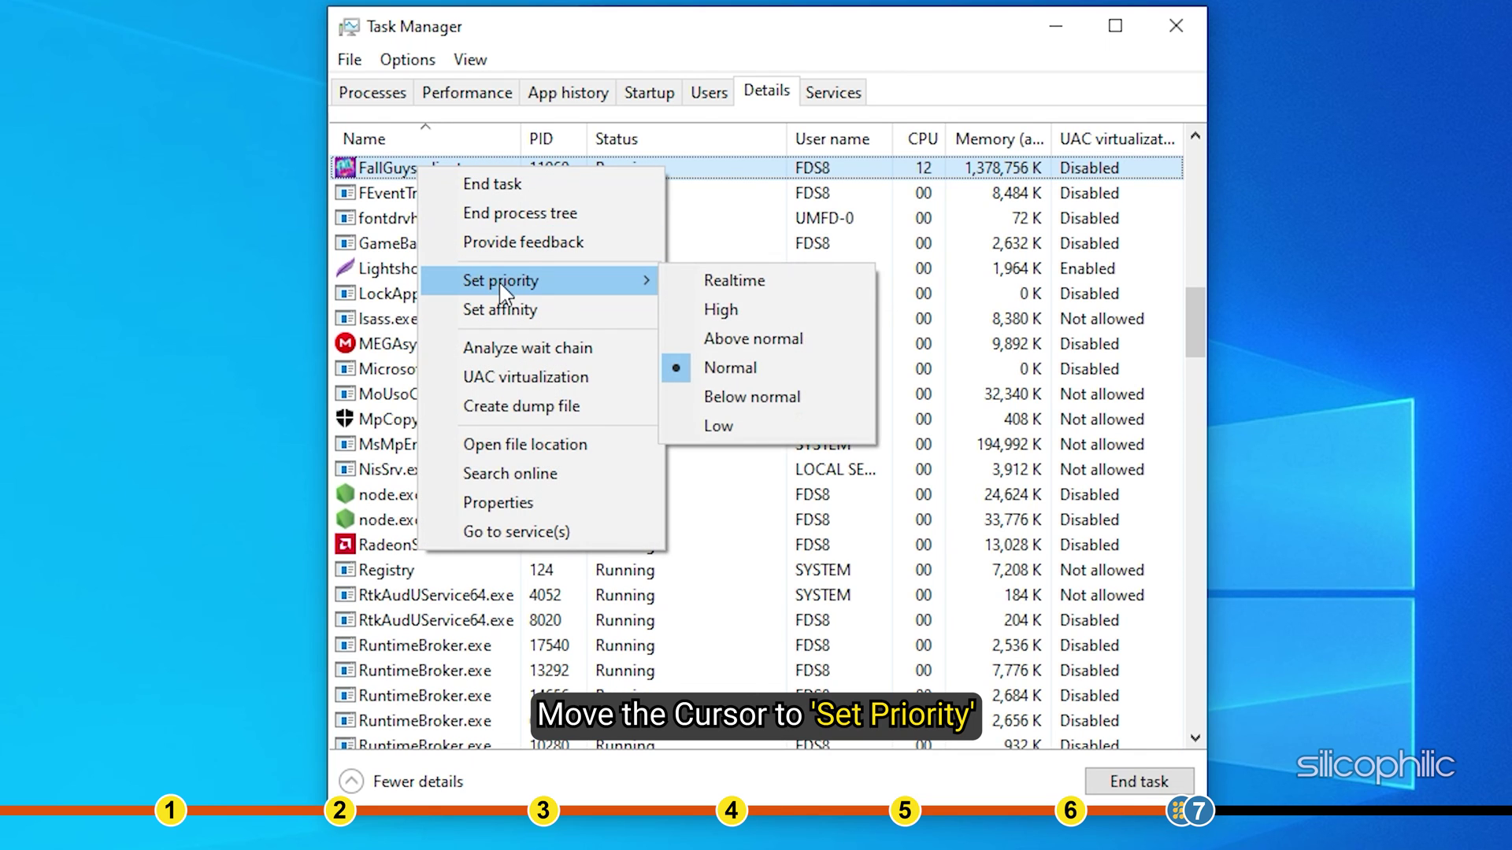
pyautogui.click(768, 314)
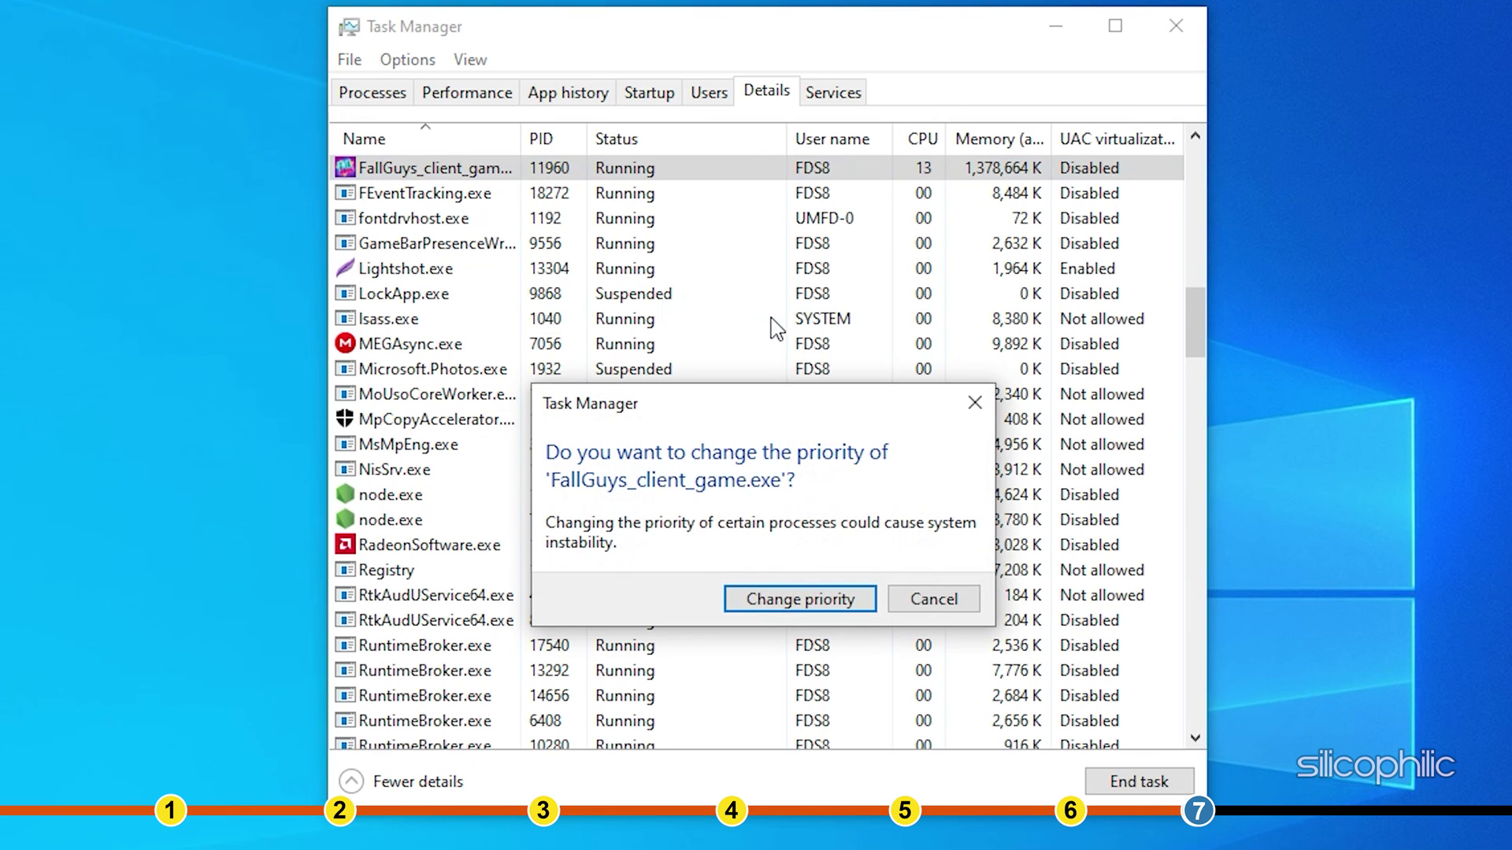
pyautogui.click(846, 602)
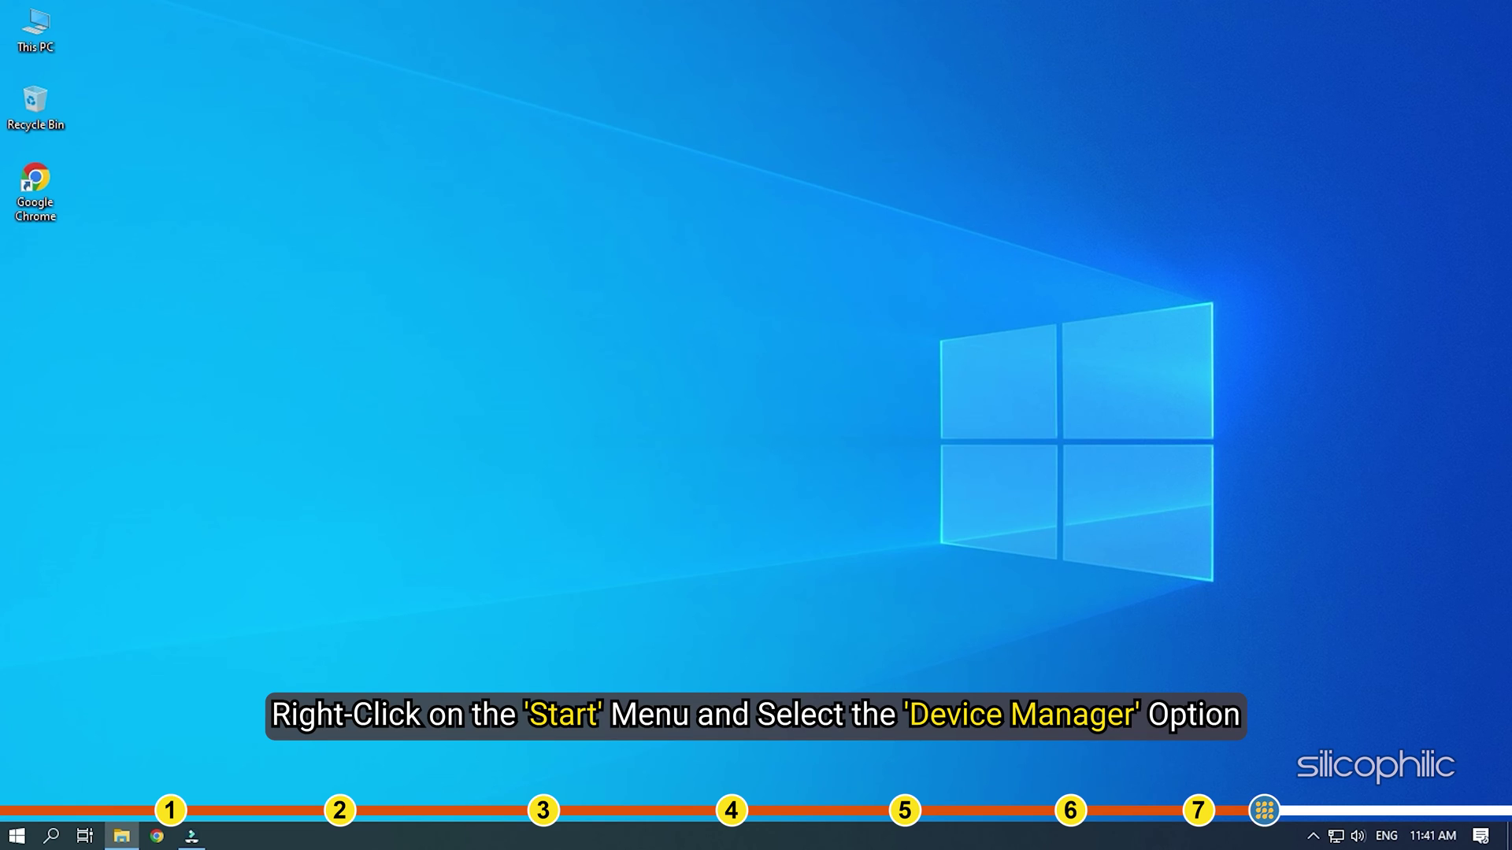
pyautogui.click(881, 34)
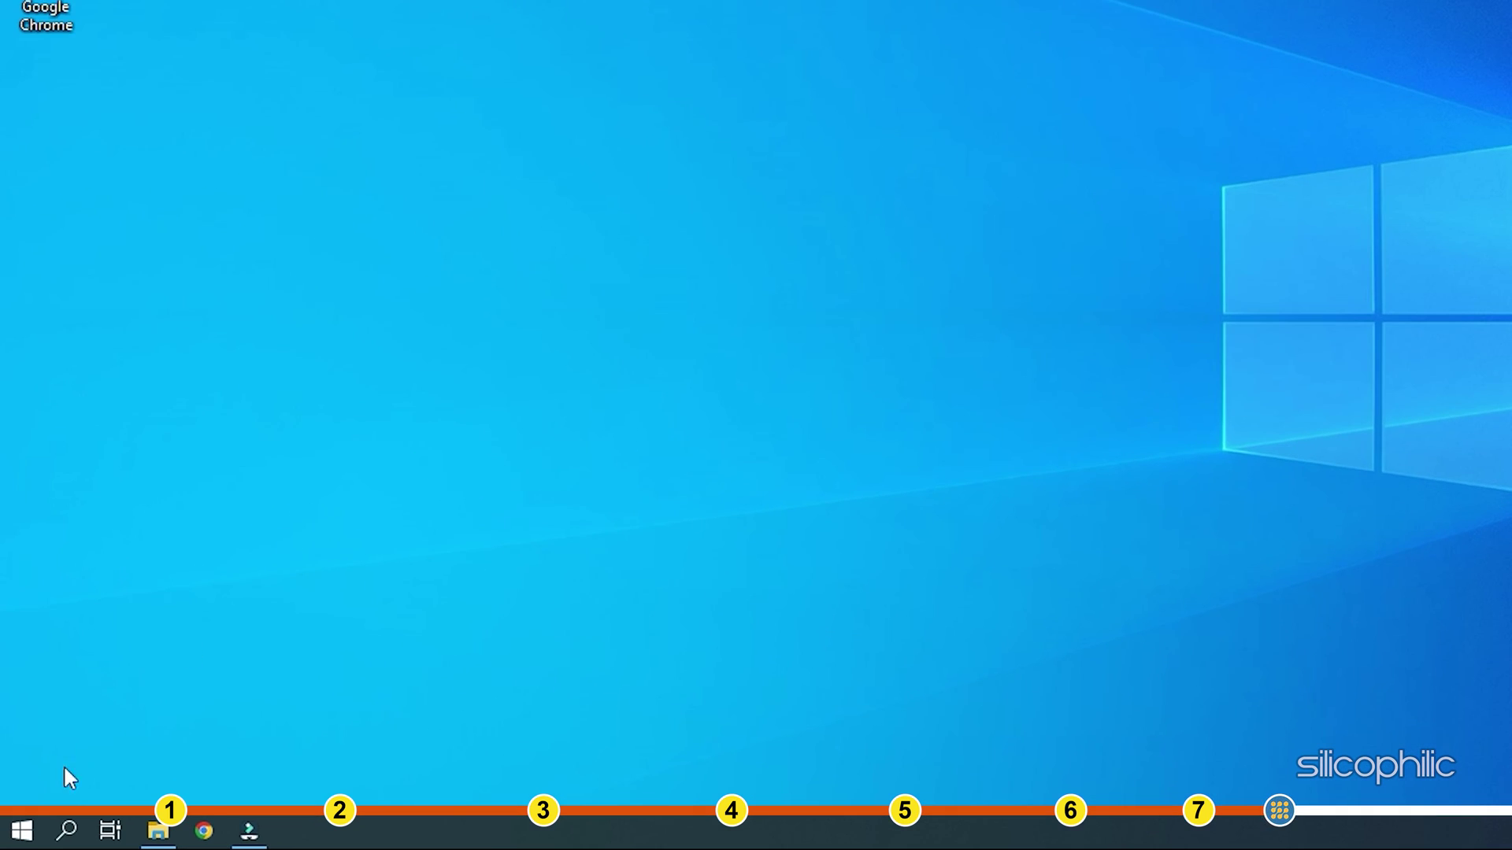
# Open Device Manager, expand Display adapters and bring up actions for the AMD Radeon(TM) RX Vega 11 Graphics adapter
pyautogui.rightClick(23, 831)
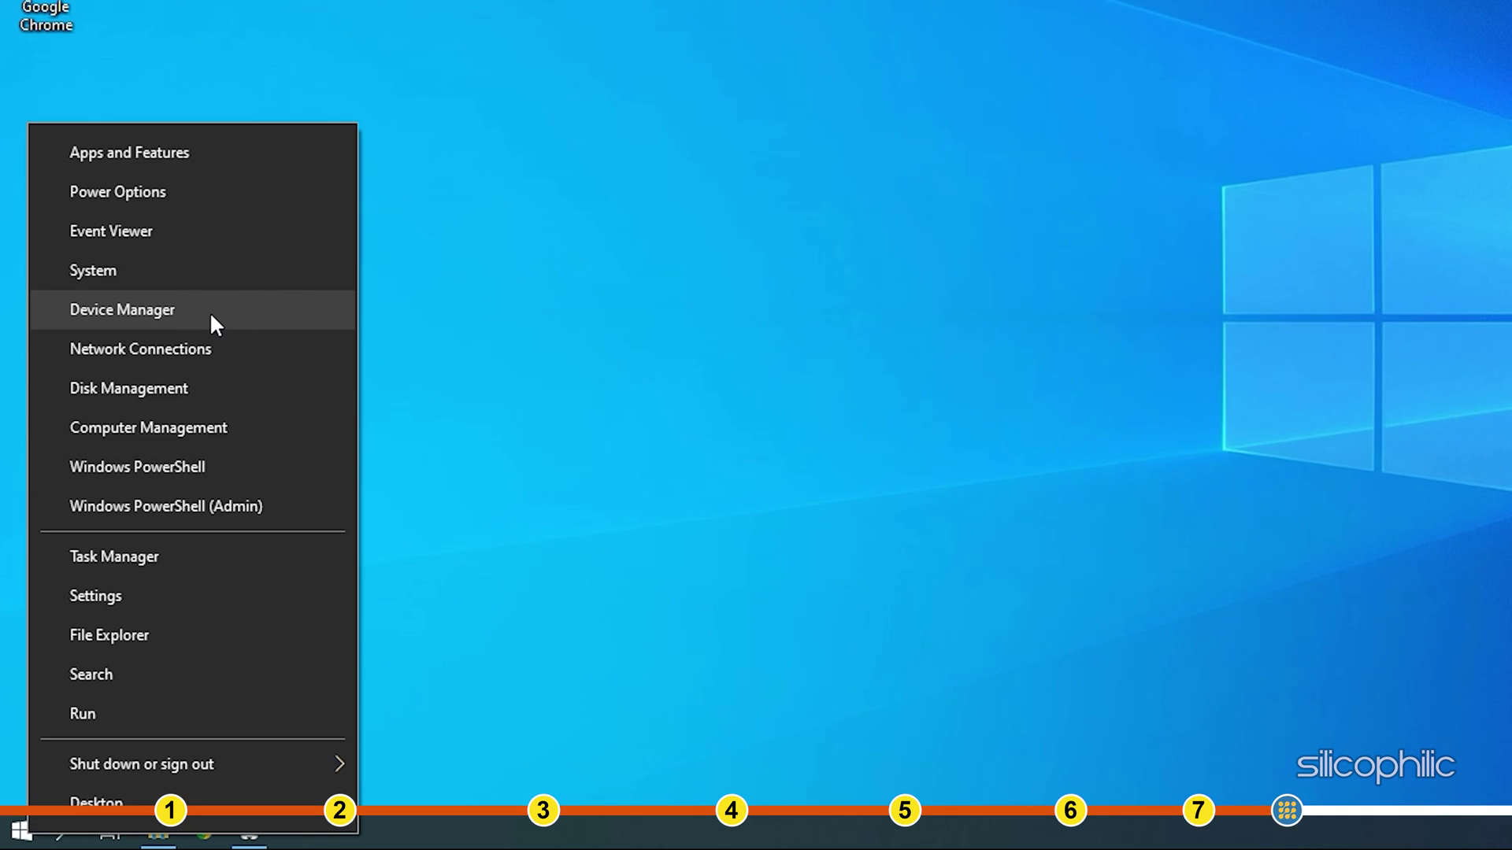
pyautogui.click(189, 310)
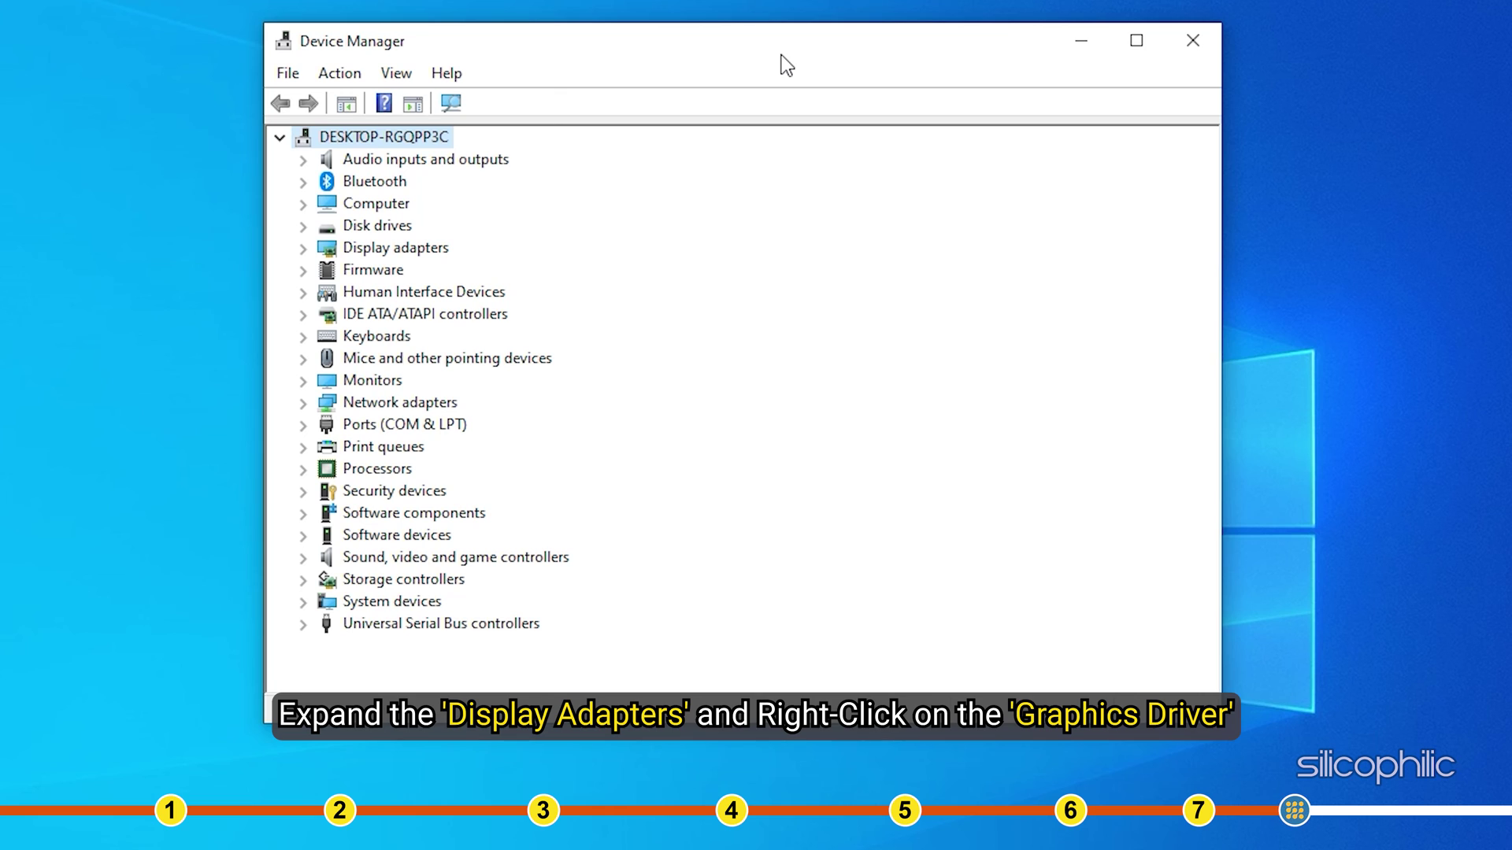
pyautogui.click(301, 252)
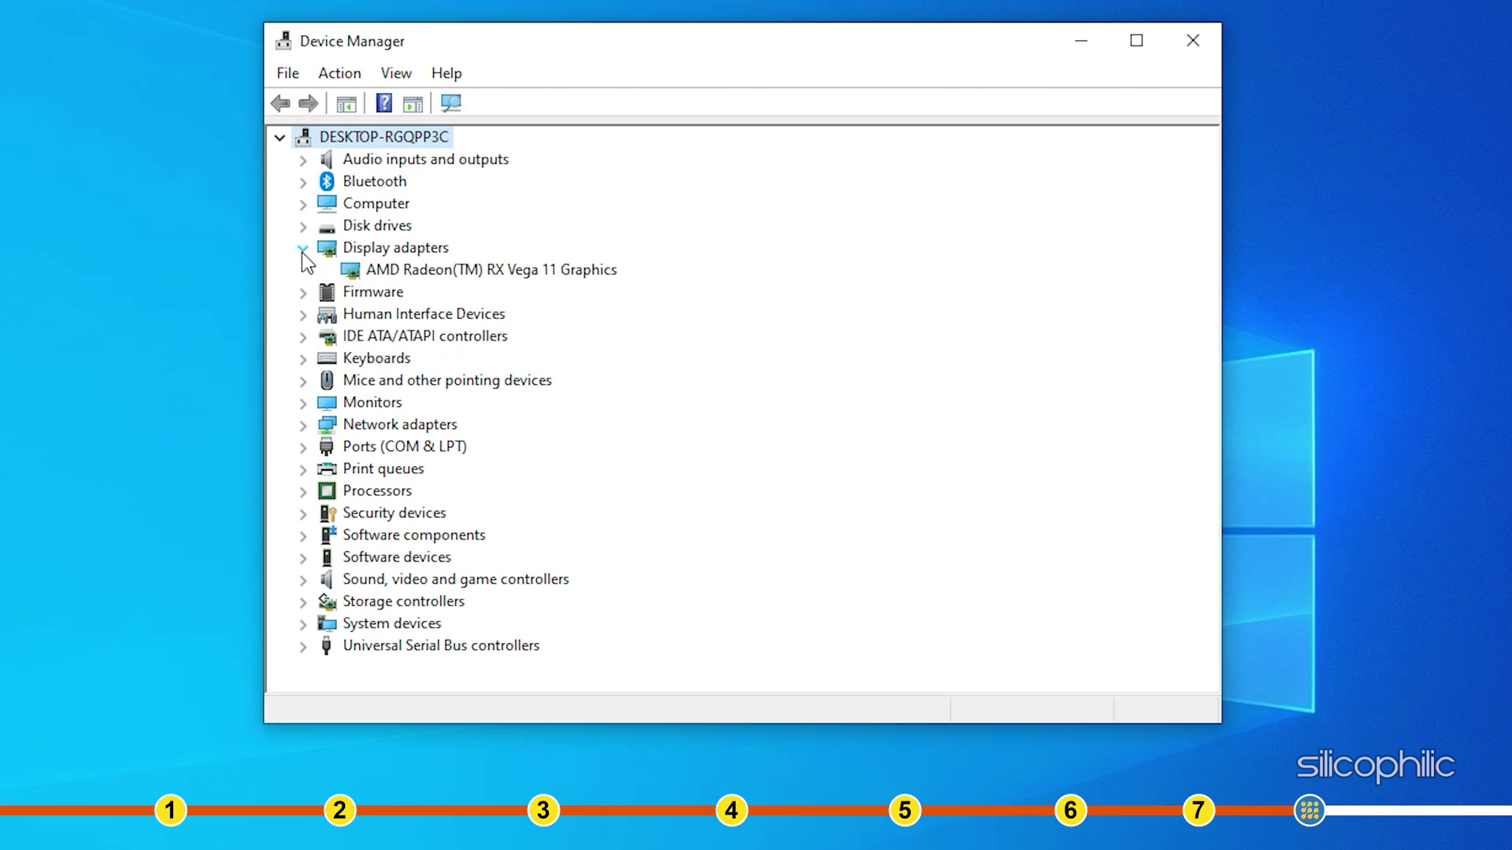
pyautogui.click(350, 271)
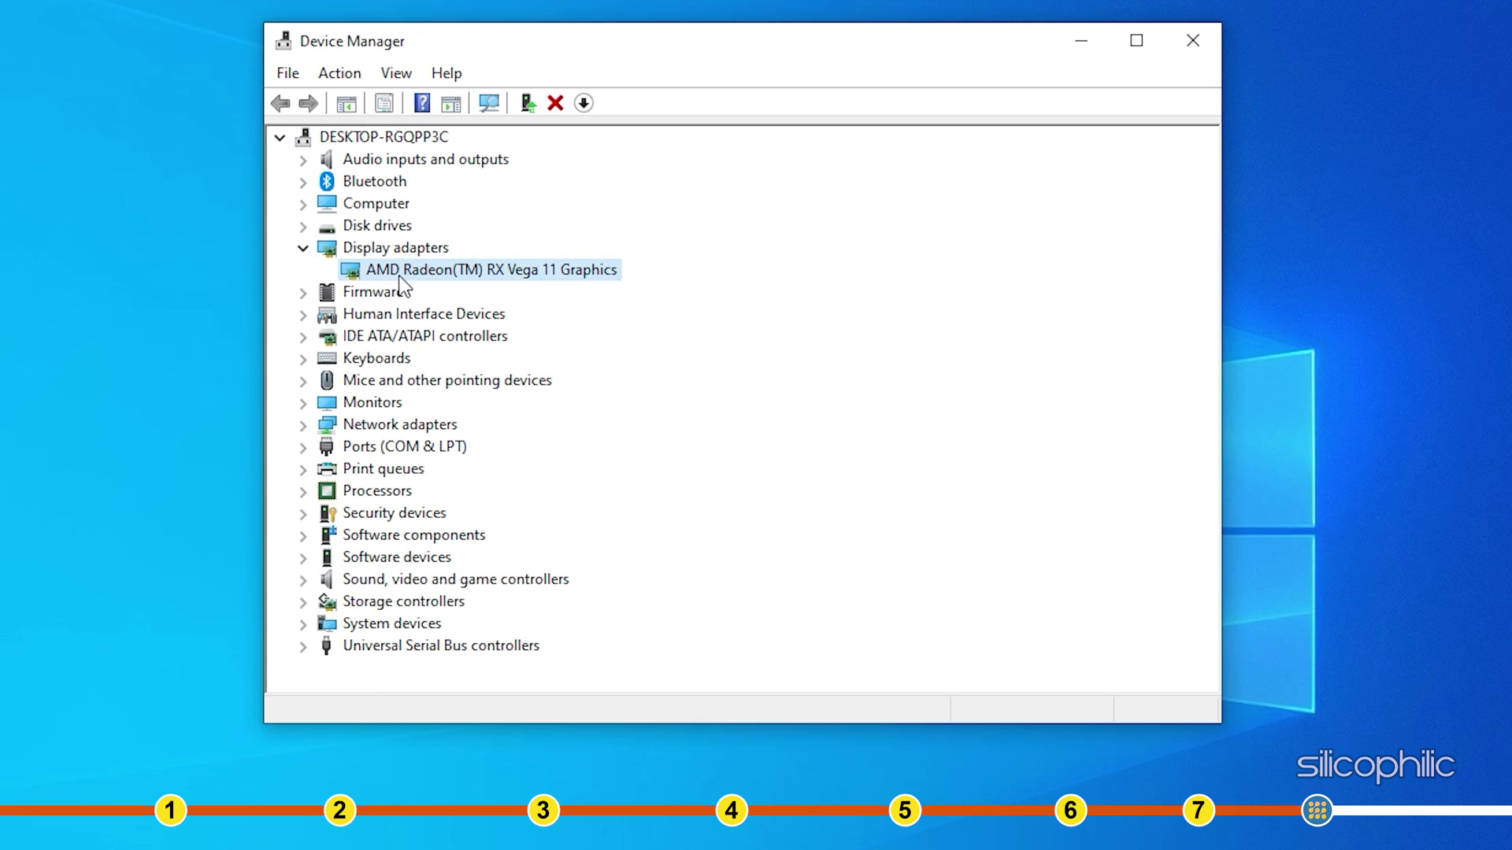
pyautogui.rightClick(399, 274)
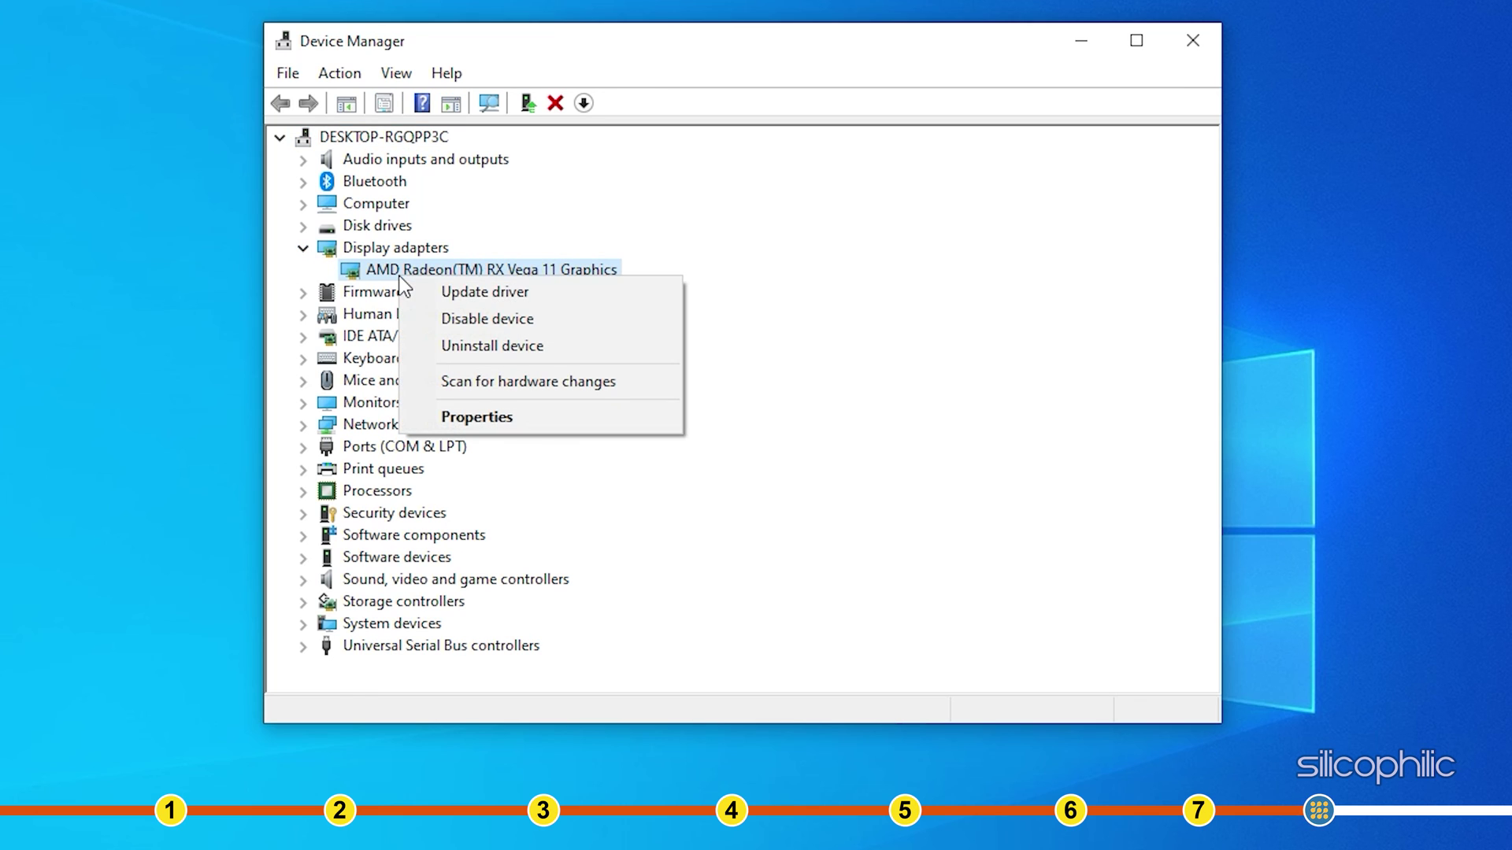
# Run Update driver with automatic search, then close the wizard after it reports the best driver installed
pyautogui.click(534, 291)
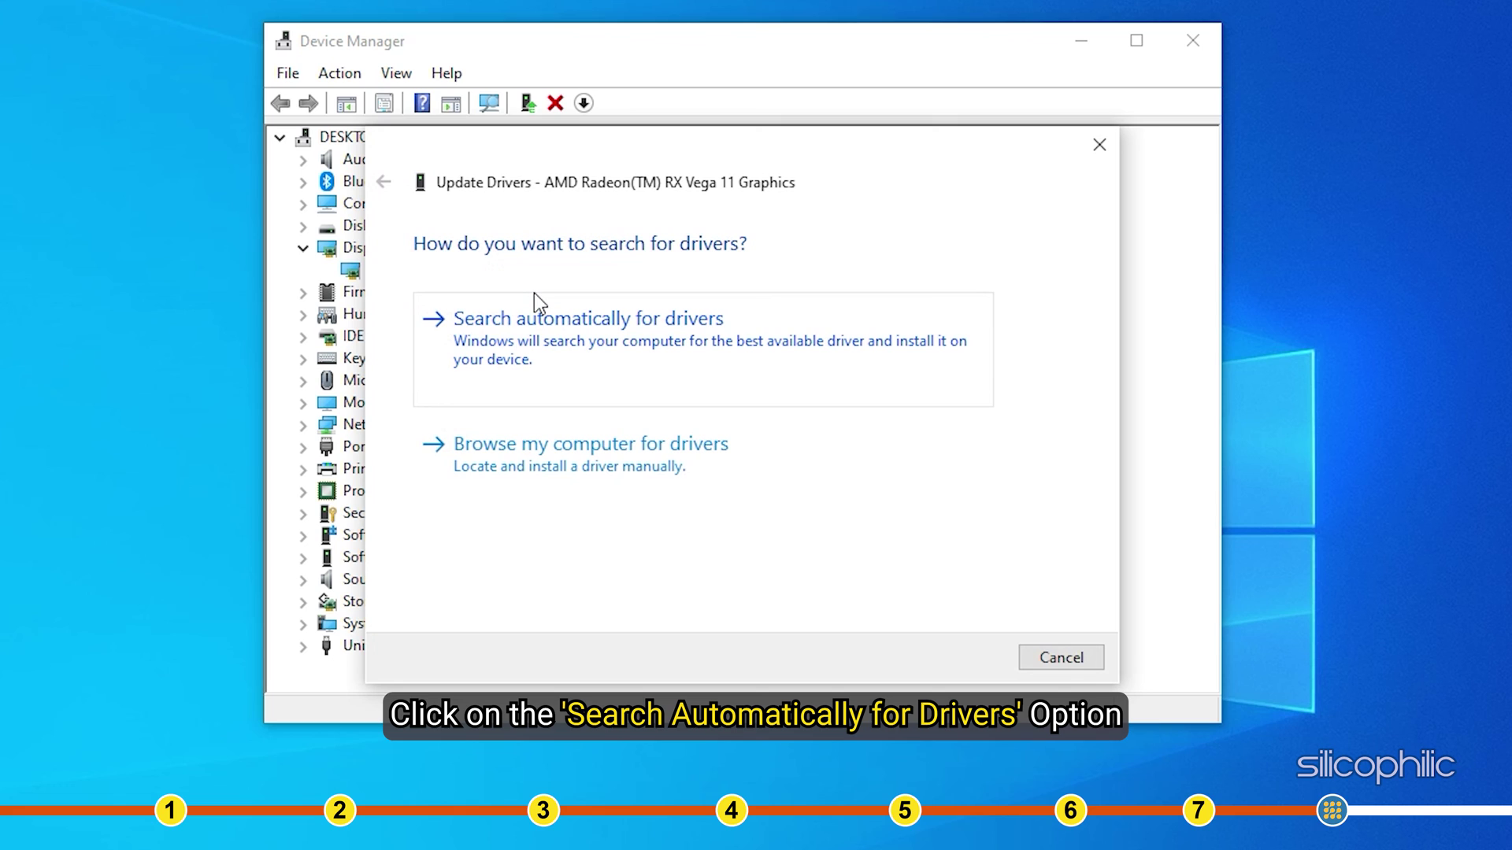
pyautogui.click(739, 318)
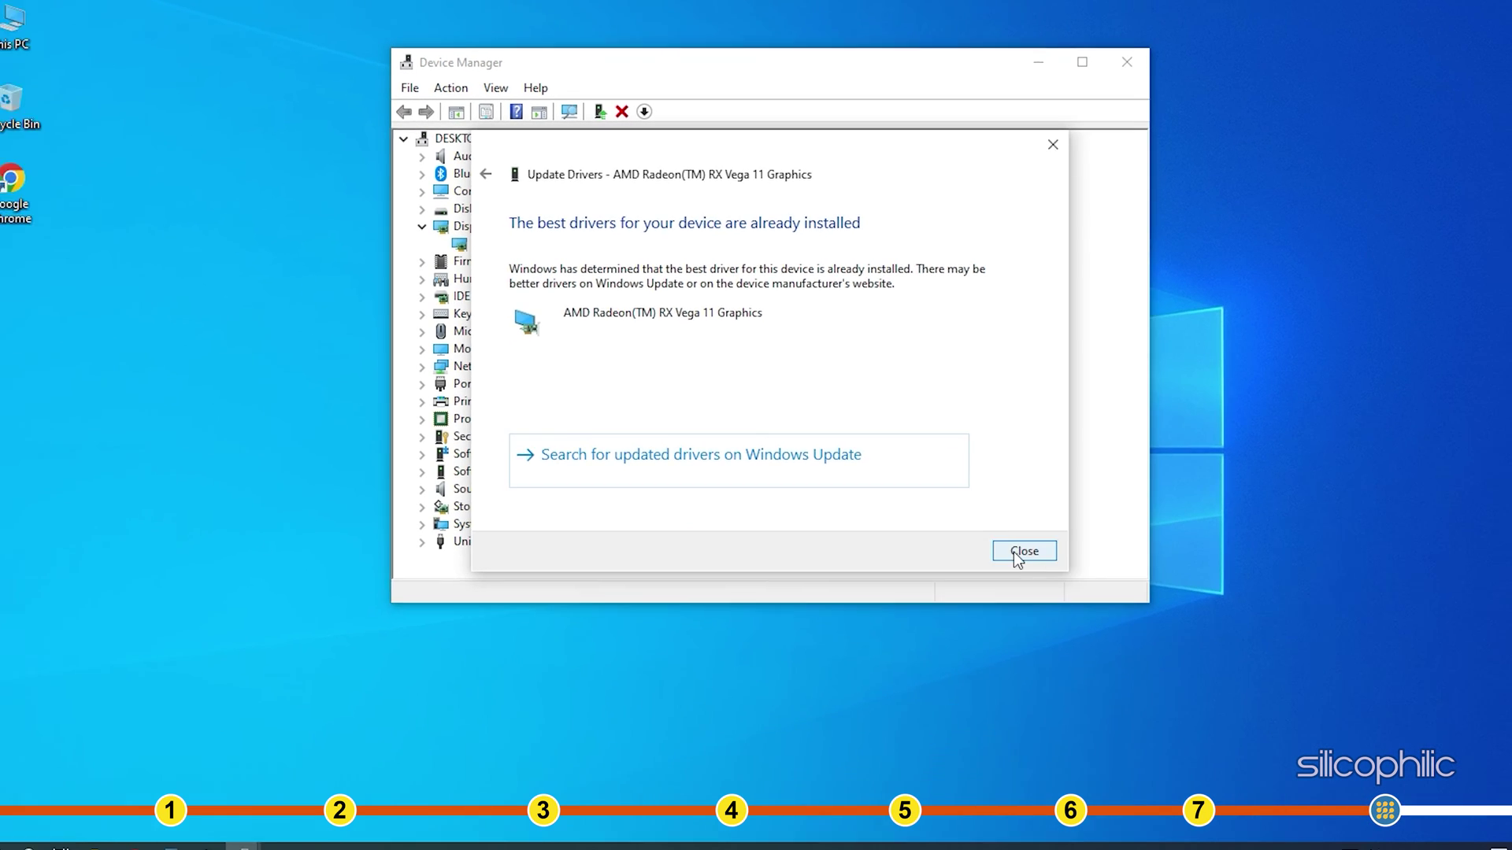
pyautogui.click(1055, 658)
# Close Device Manager, keeping the AMD Radeon RX Vega 11 on its current driver
pyautogui.click(1119, 65)
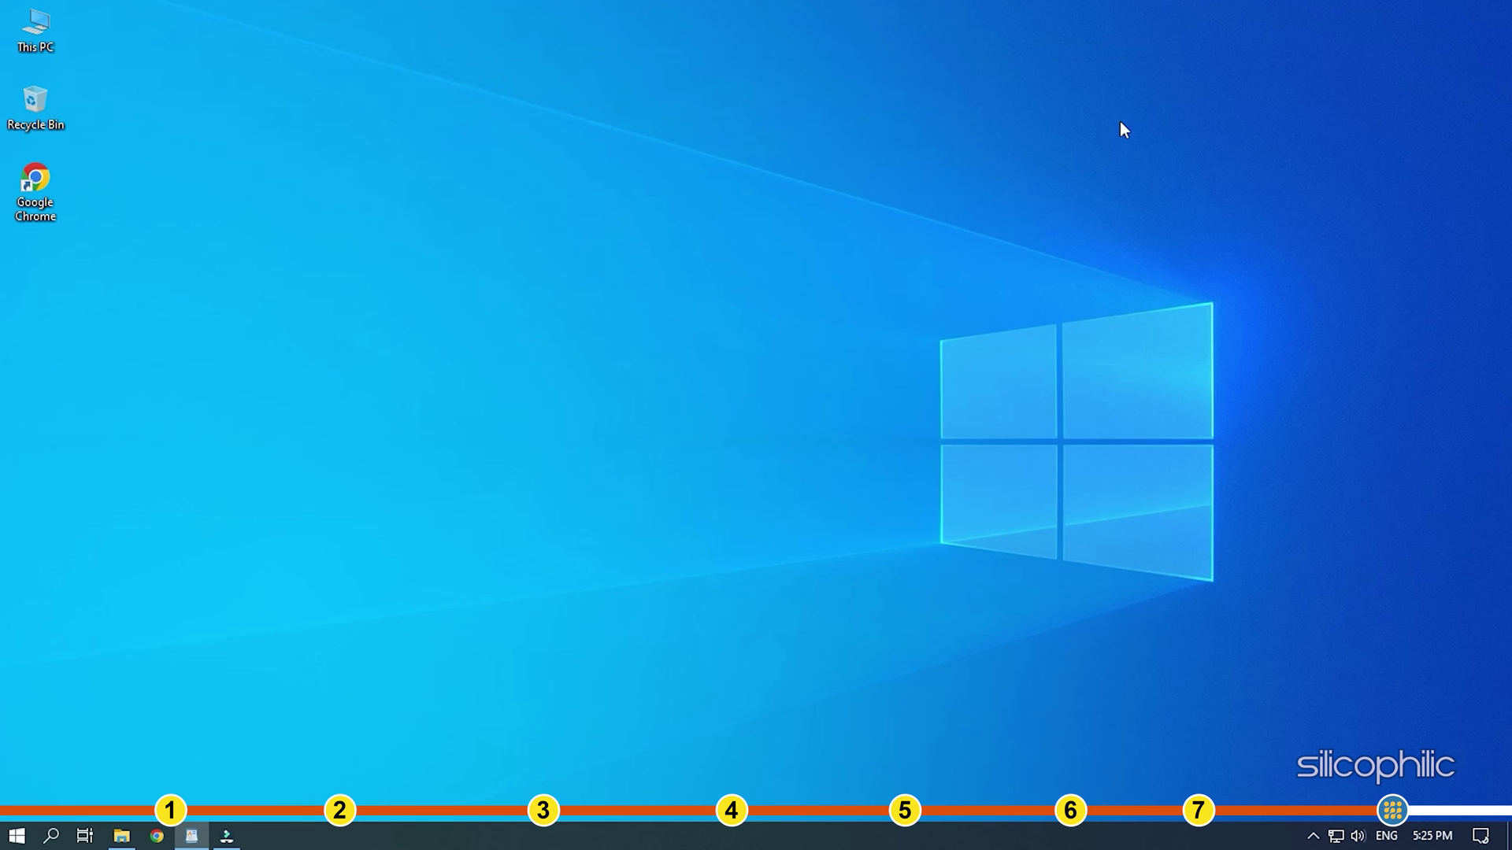